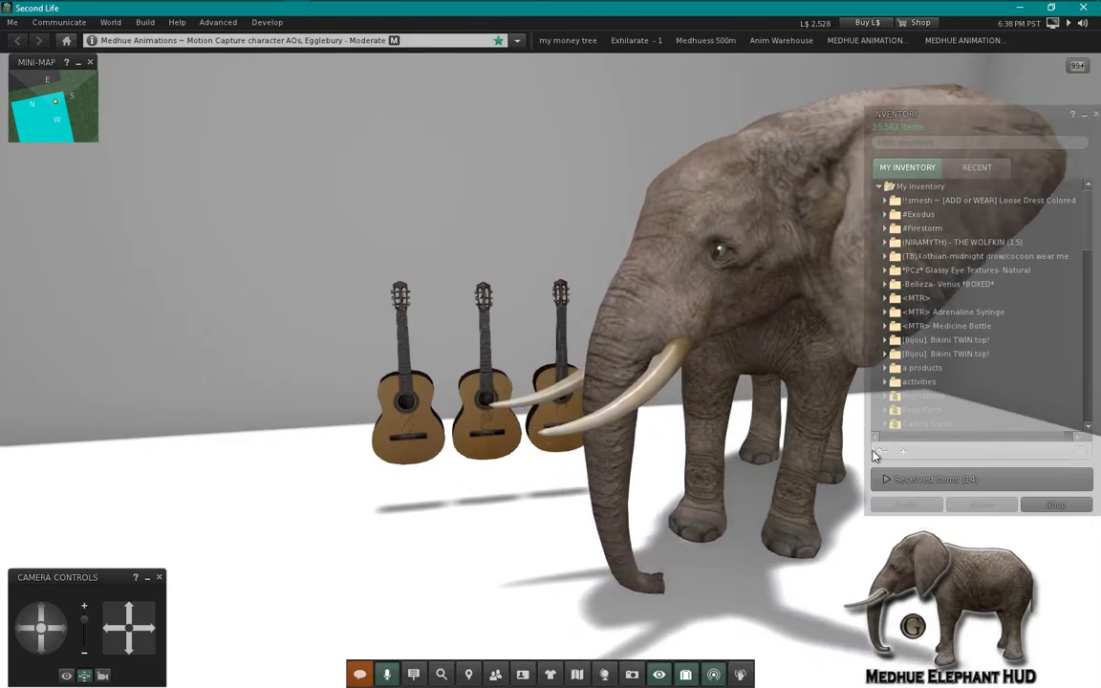
Step: Start a model upload through Inventory's + menu, Upload > Model..
left_click(903, 451)
mouse_move(925, 365)
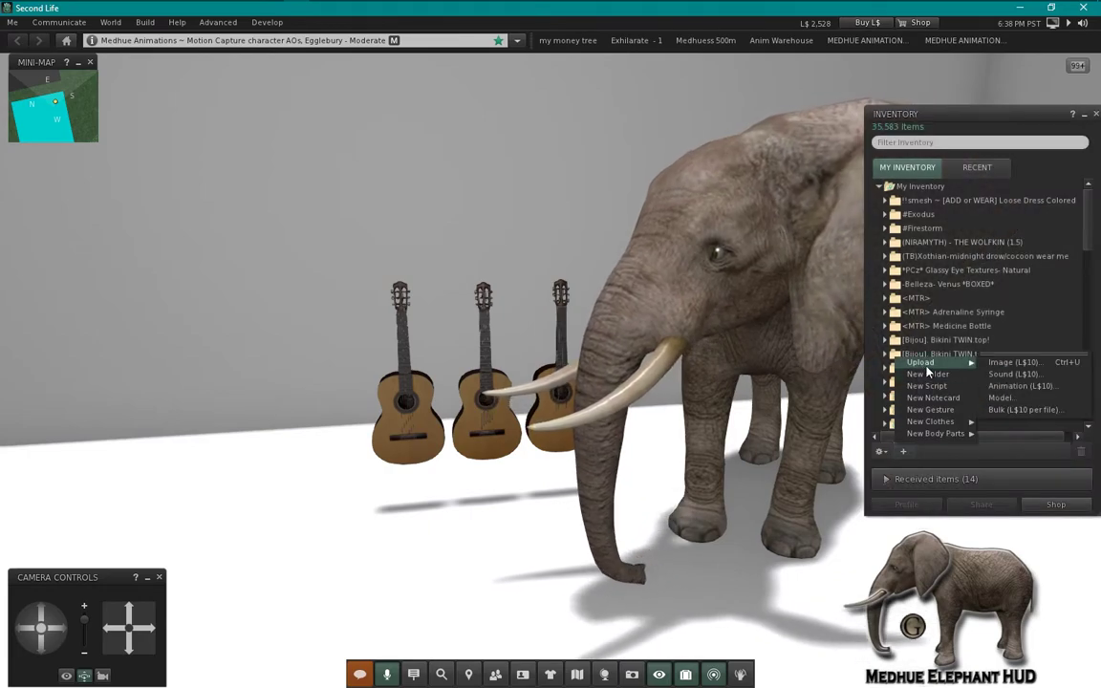
left_click(1000, 398)
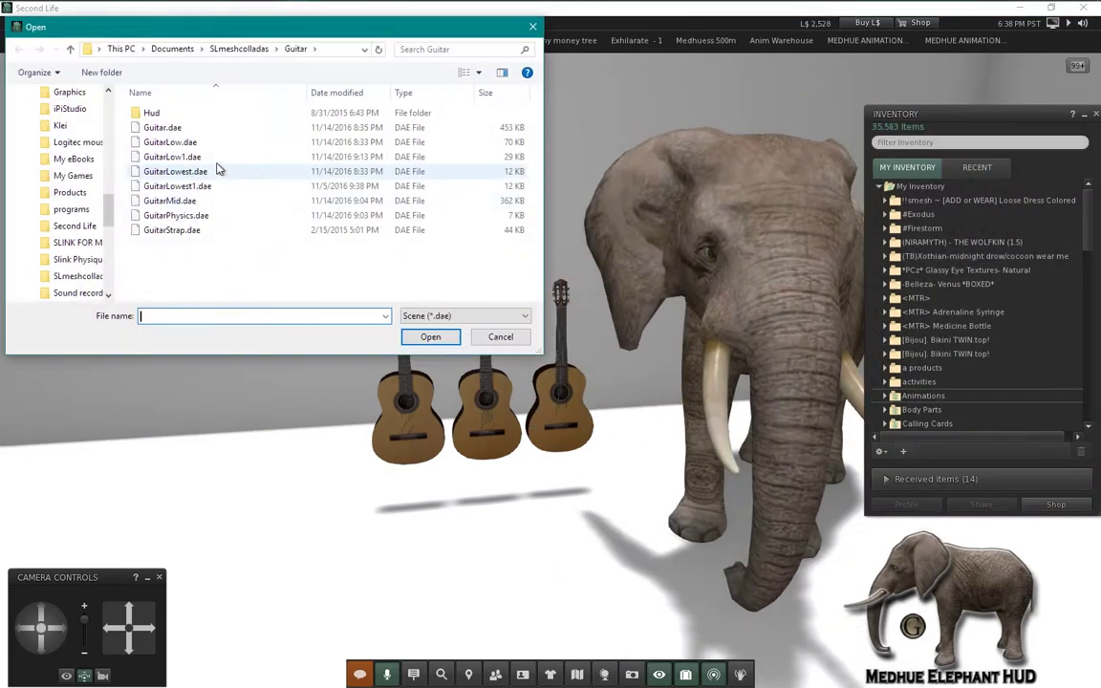
Step: Load Guitar.dae into the Upload Model window, with lower detail levels auto-generated down to 106 triangles
double_click(162, 127)
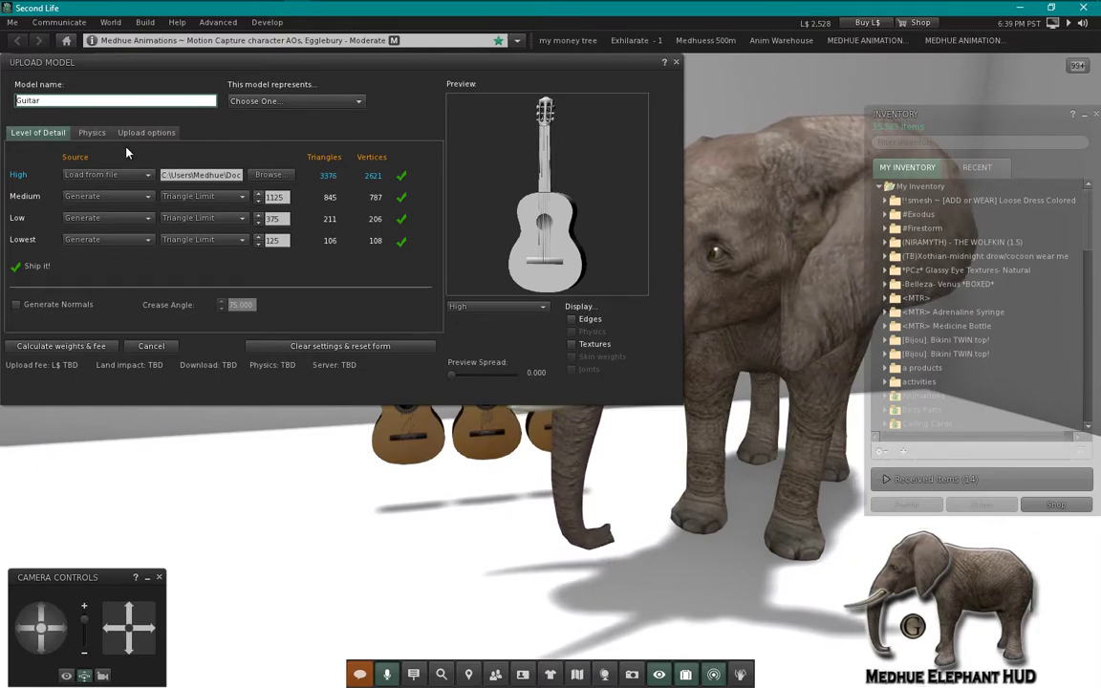
left_click(92, 131)
Step: Base the physics shape on the Lowest level, then Analyze and Simplify it to one 27-vertex hull
left_click(234, 159)
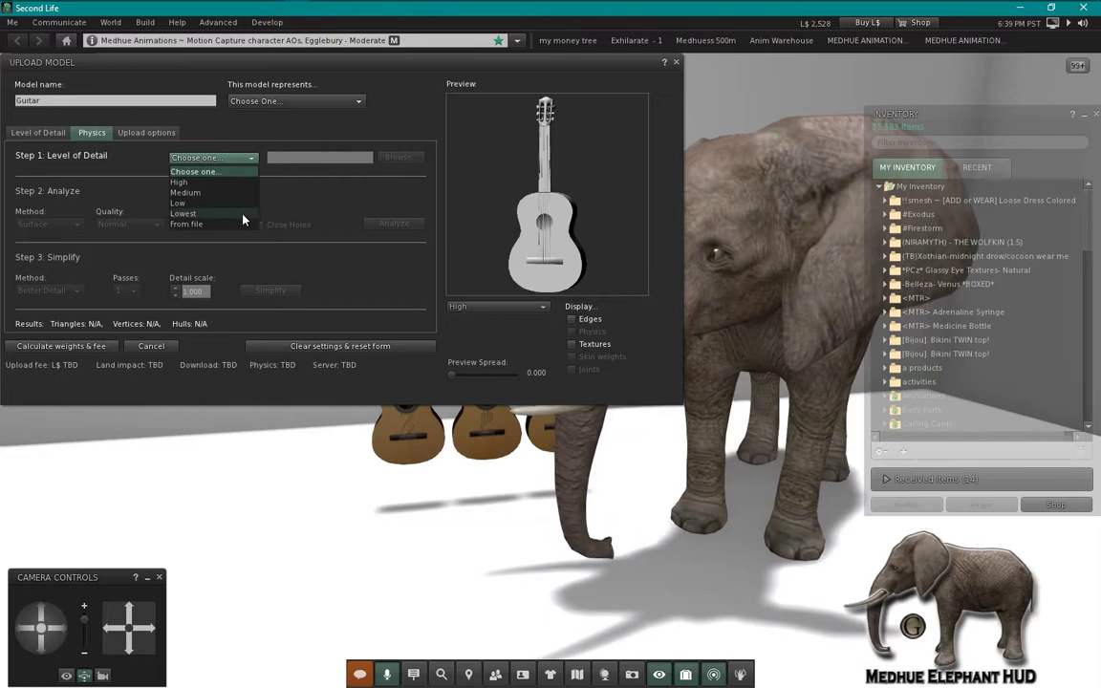
left_click(242, 214)
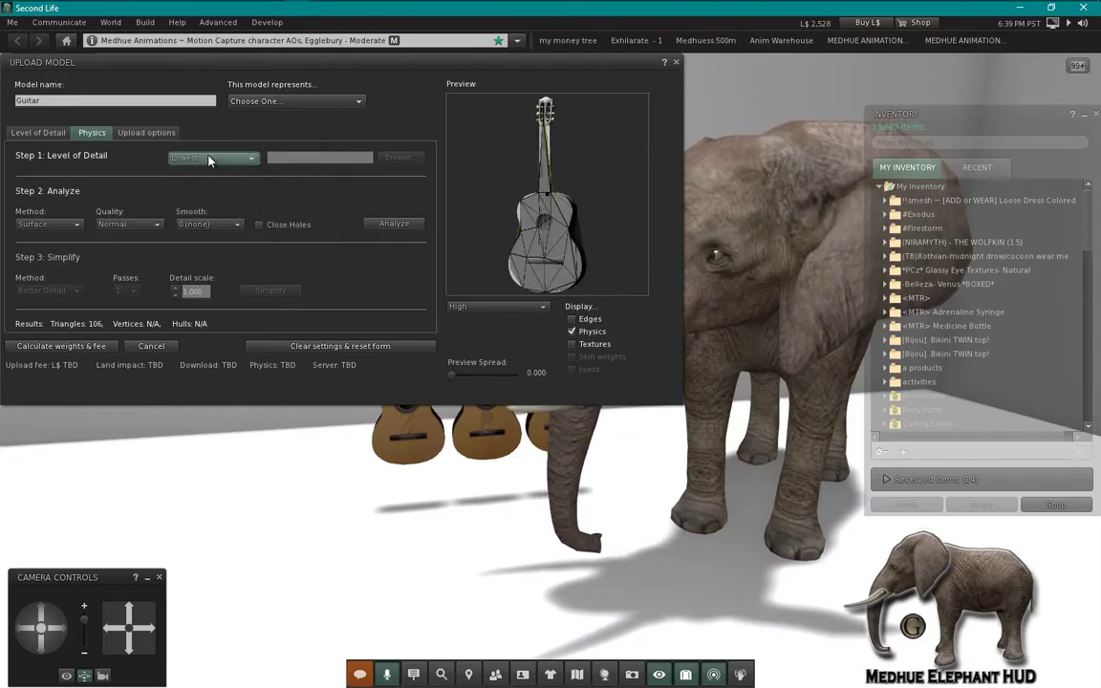
left_click(394, 224)
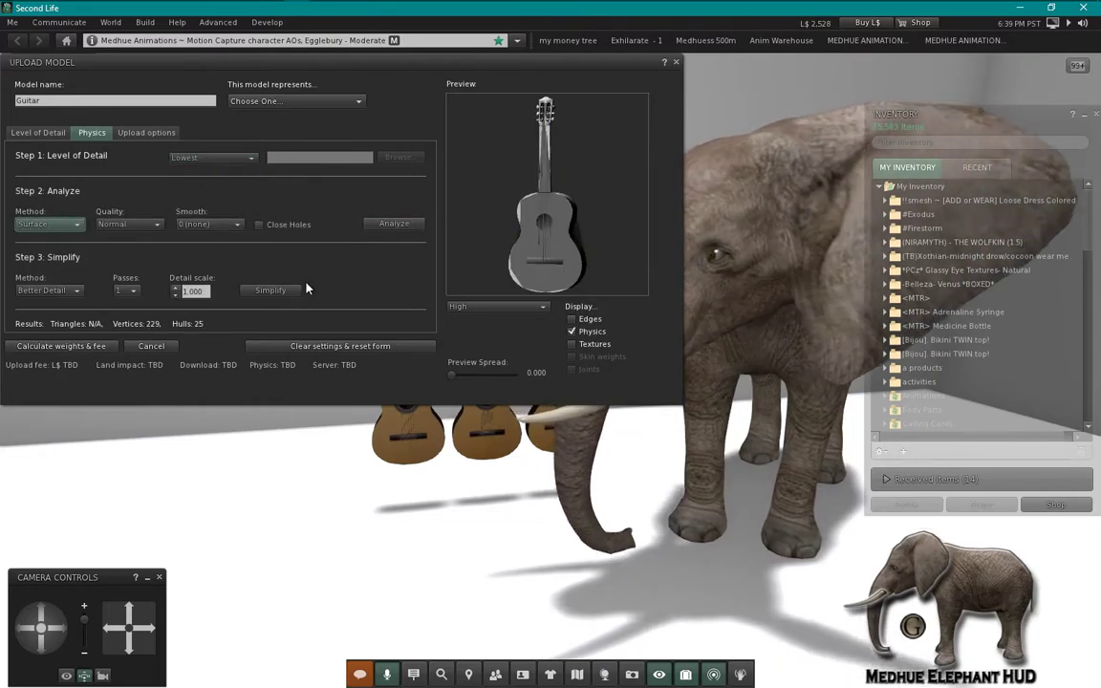
left_click(276, 290)
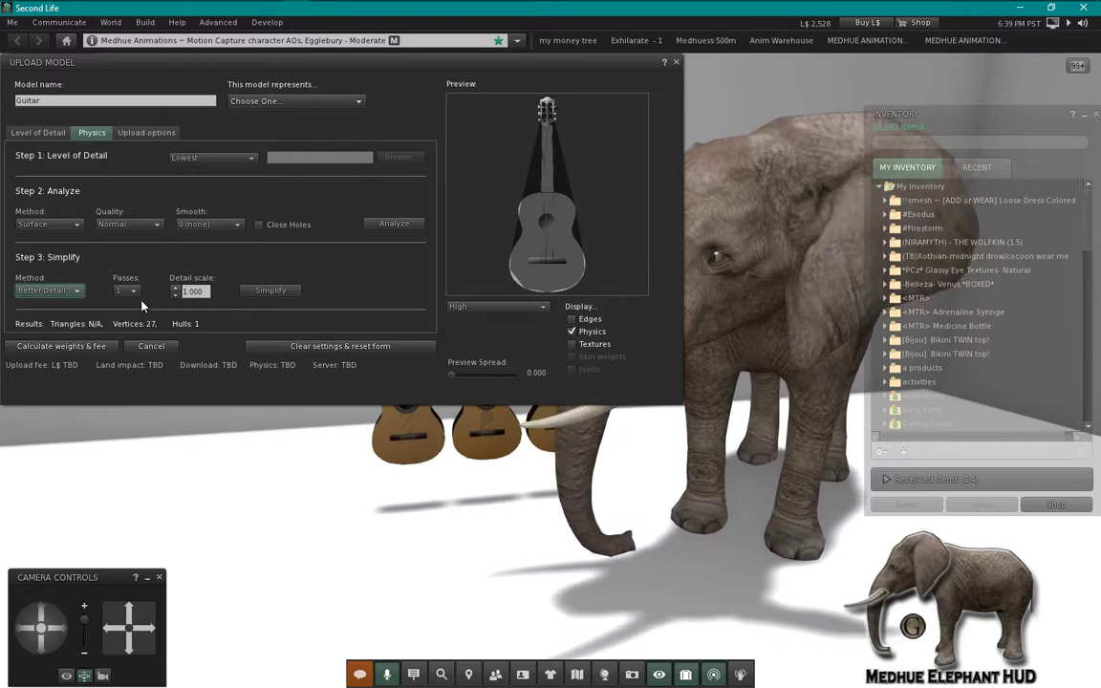
Step: Calculate weights and fee on the Level of Detail tab: land impact 5.986, L$17 upload fee
left_click(43, 132)
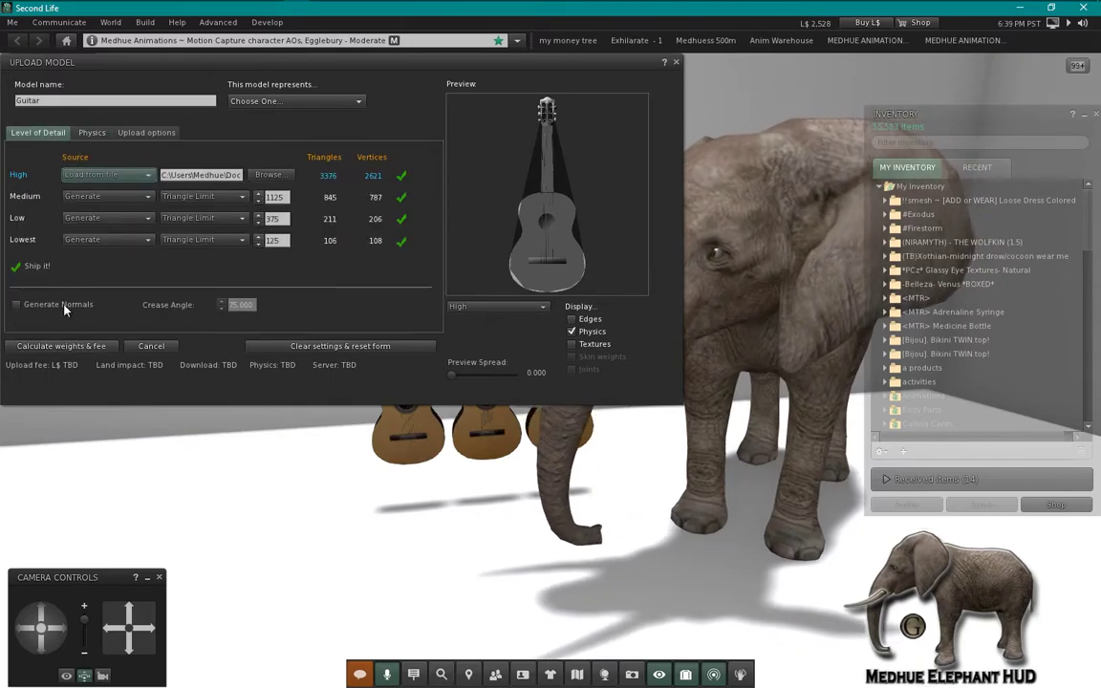
left_click(76, 346)
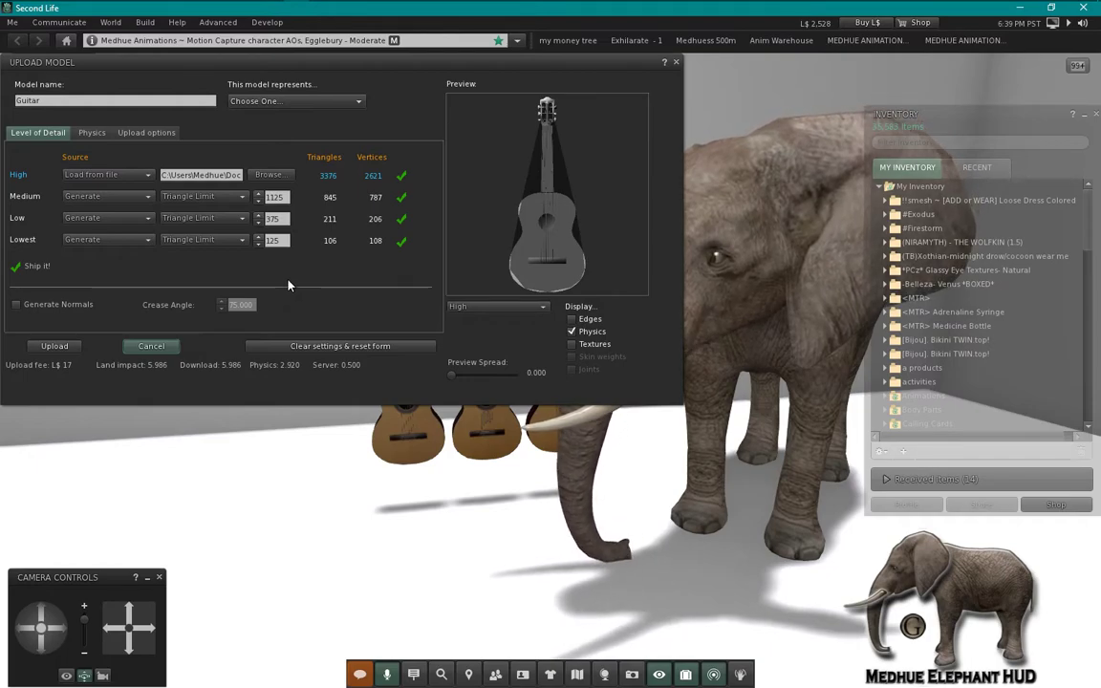
left_click(329, 241)
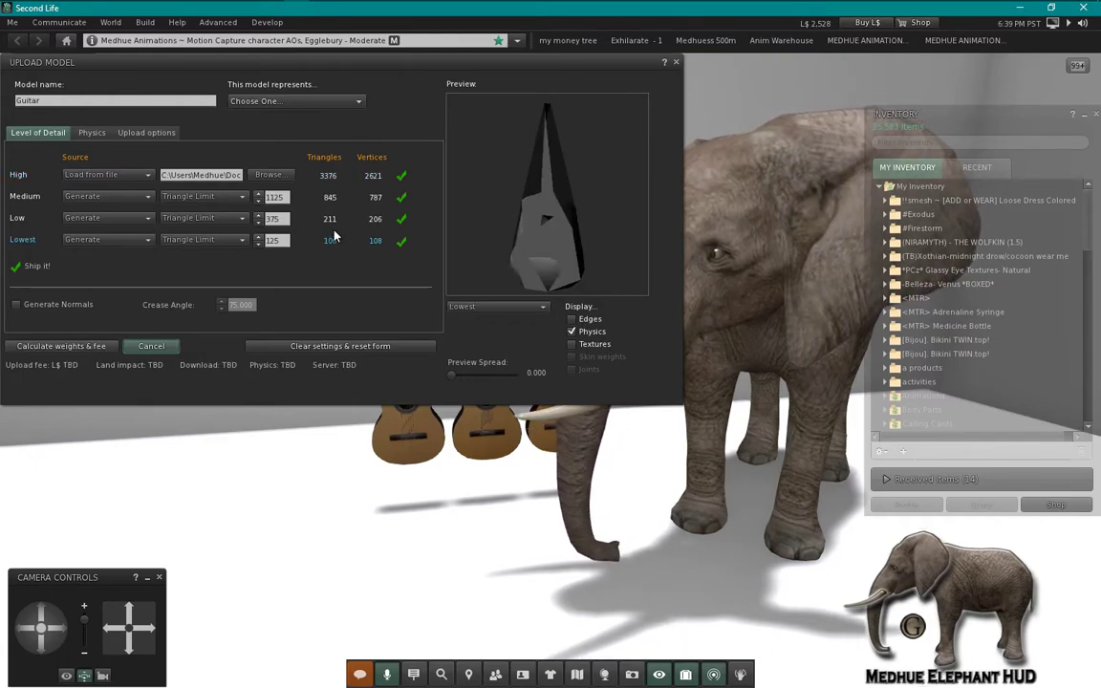
left_click(335, 221)
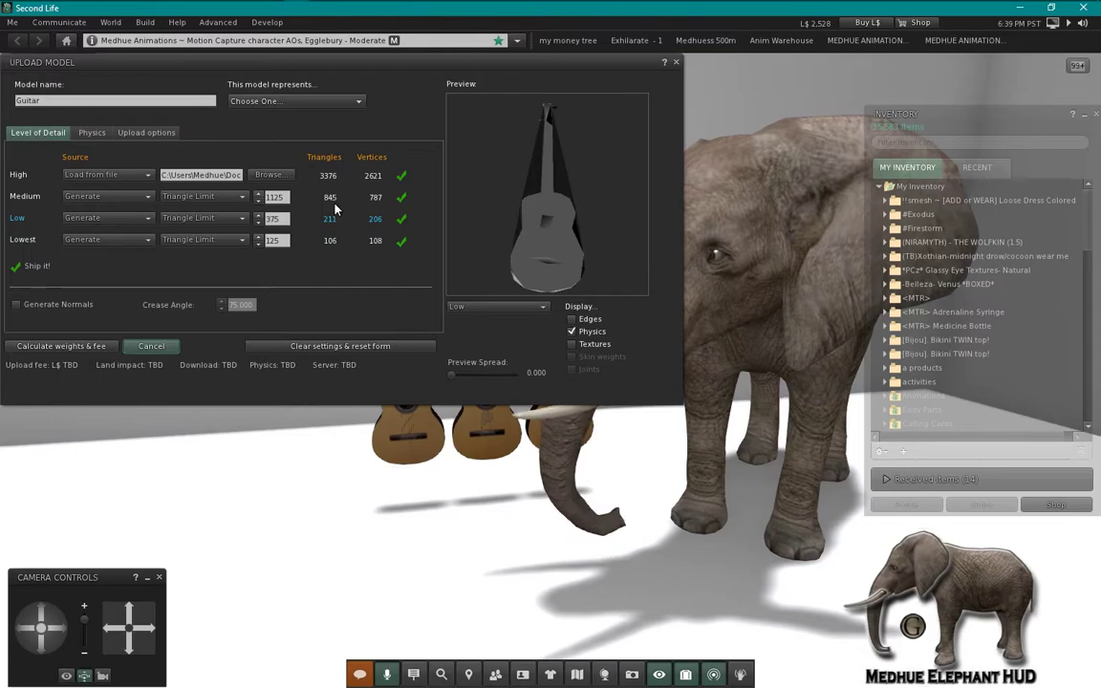
left_click(335, 198)
left_click(331, 179)
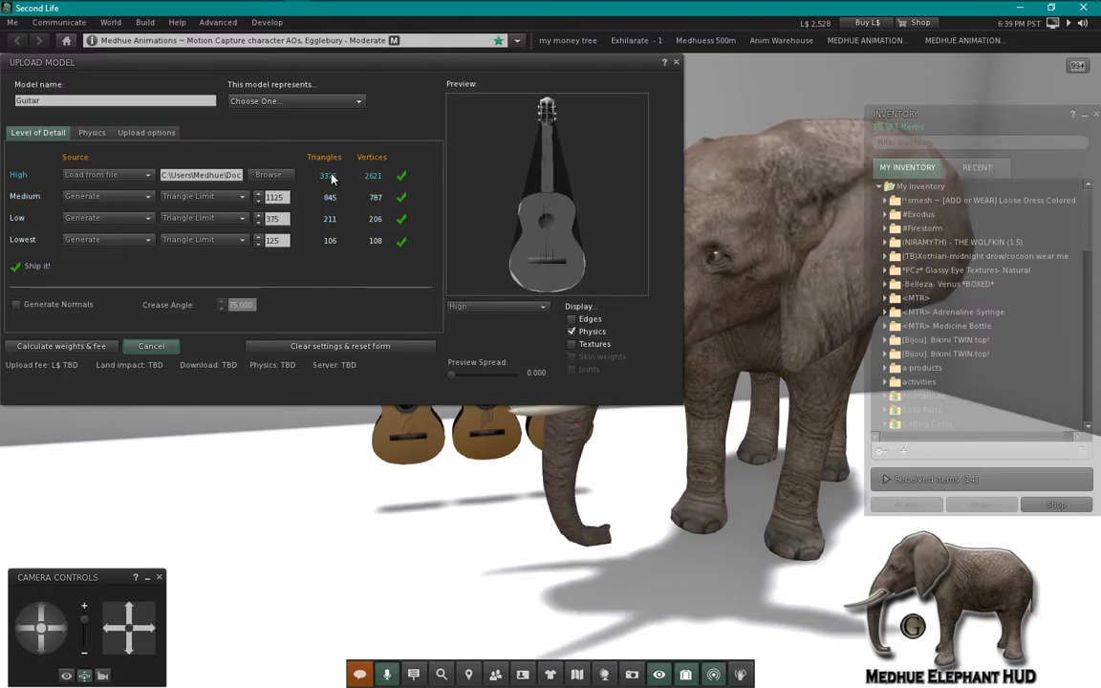
left_click(332, 199)
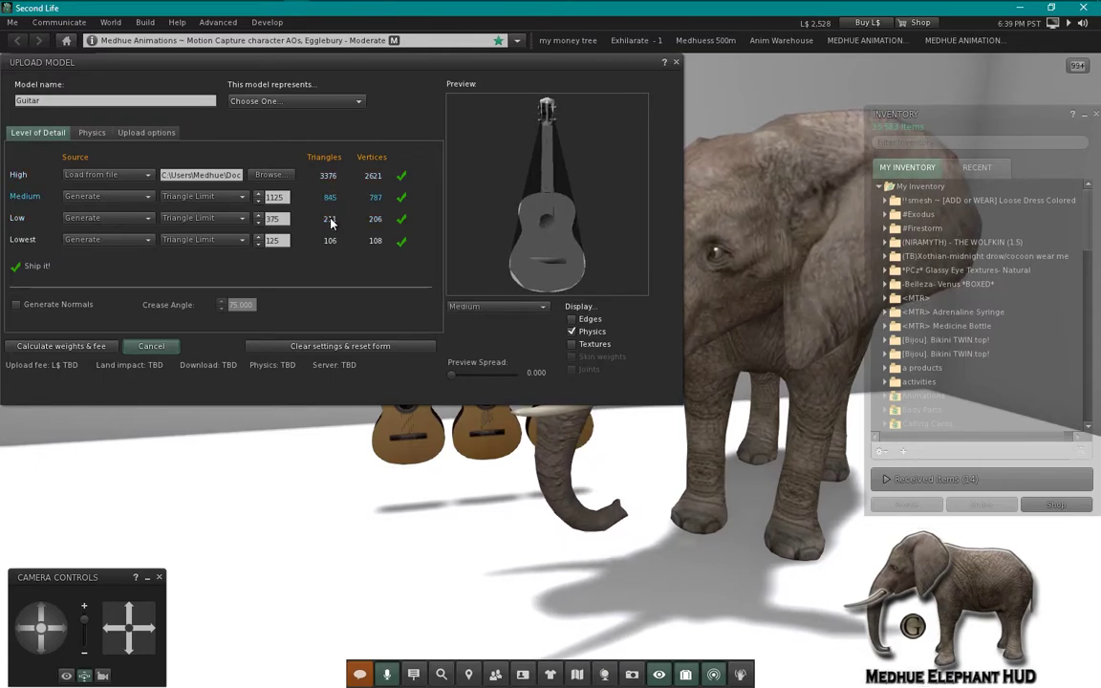
left_click(331, 177)
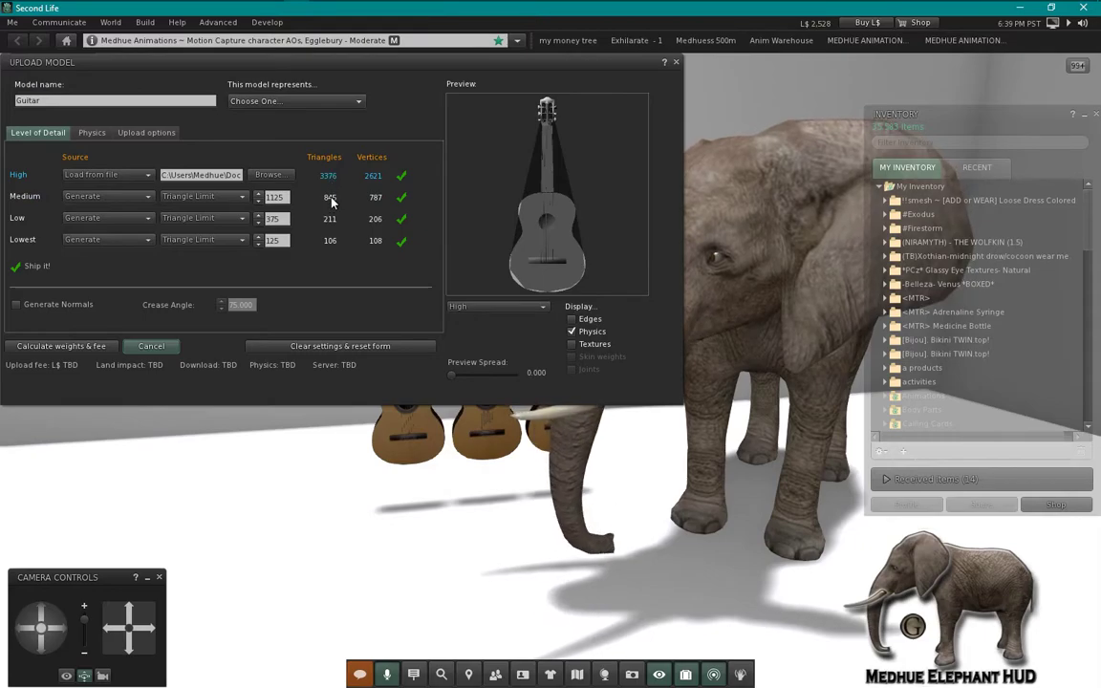
left_click(332, 199)
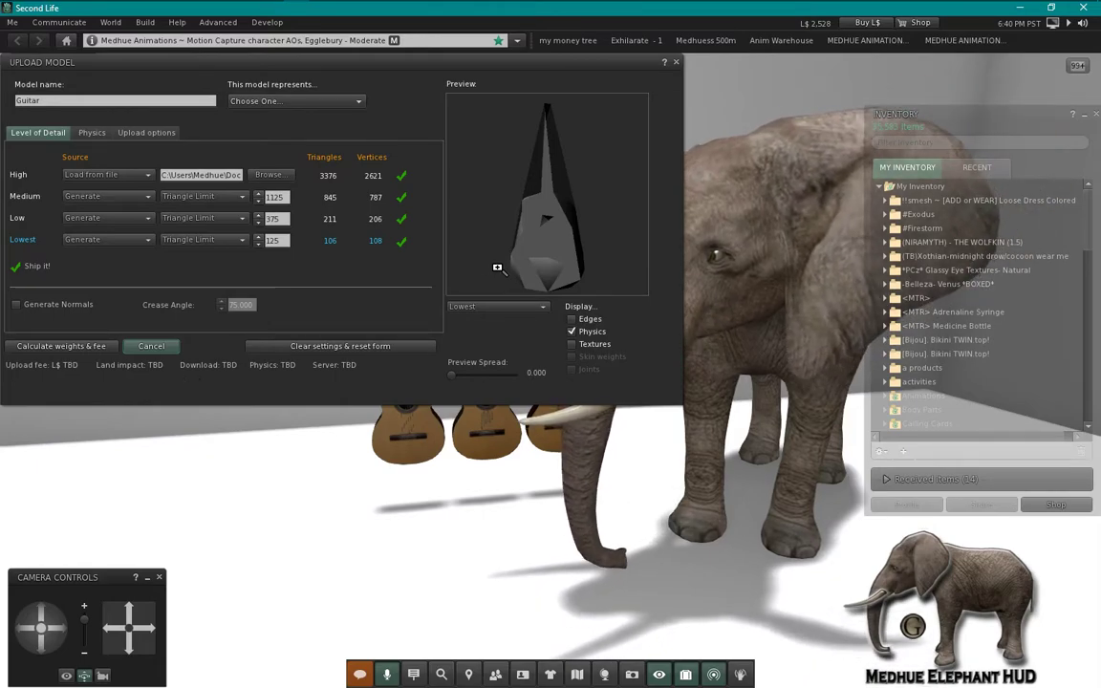
left_click(331, 181)
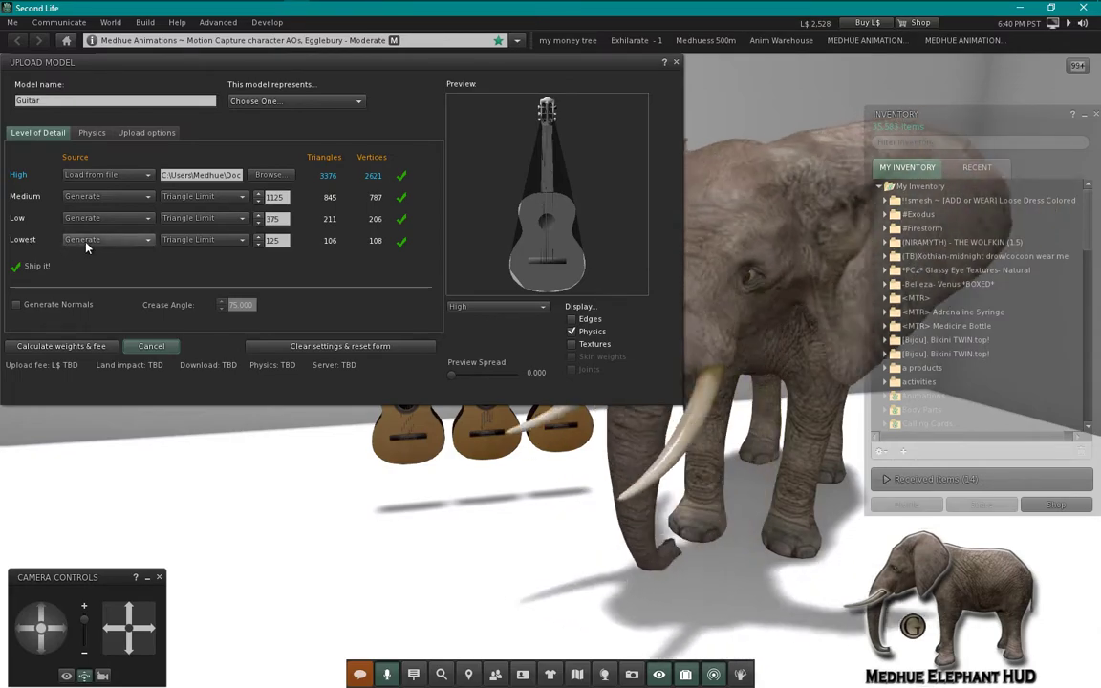
left_click(38, 199)
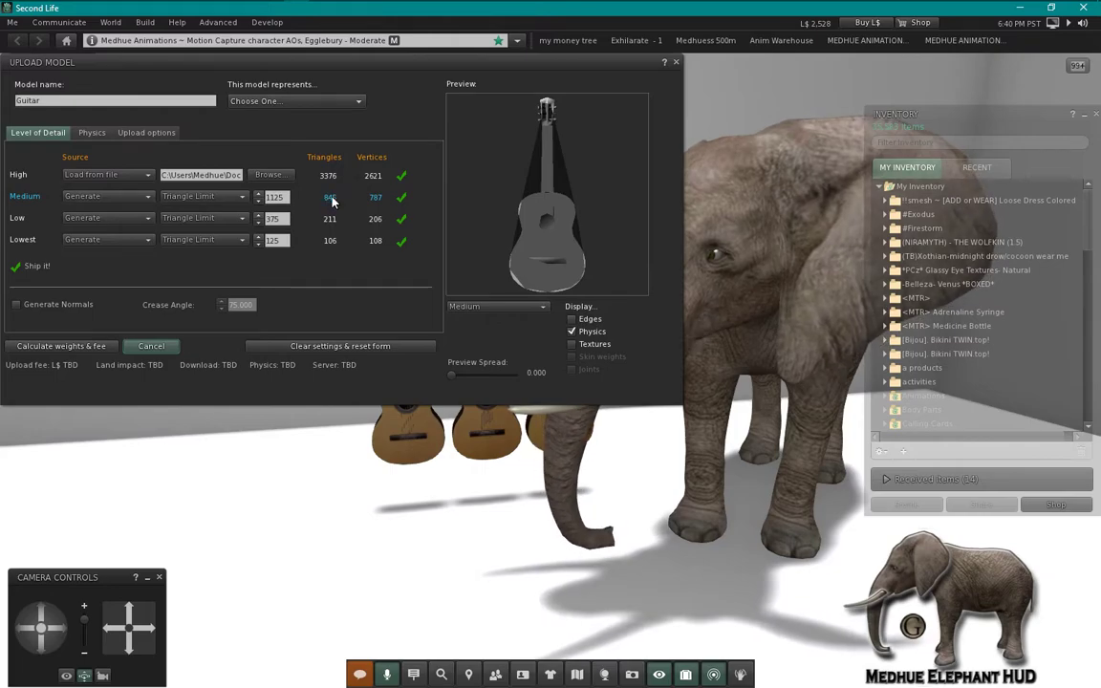
Step: Raise the Medium triangle limit to 2595, giving 1688 triangles and 1422 vertices, and inspect the preview
left_click(259, 194)
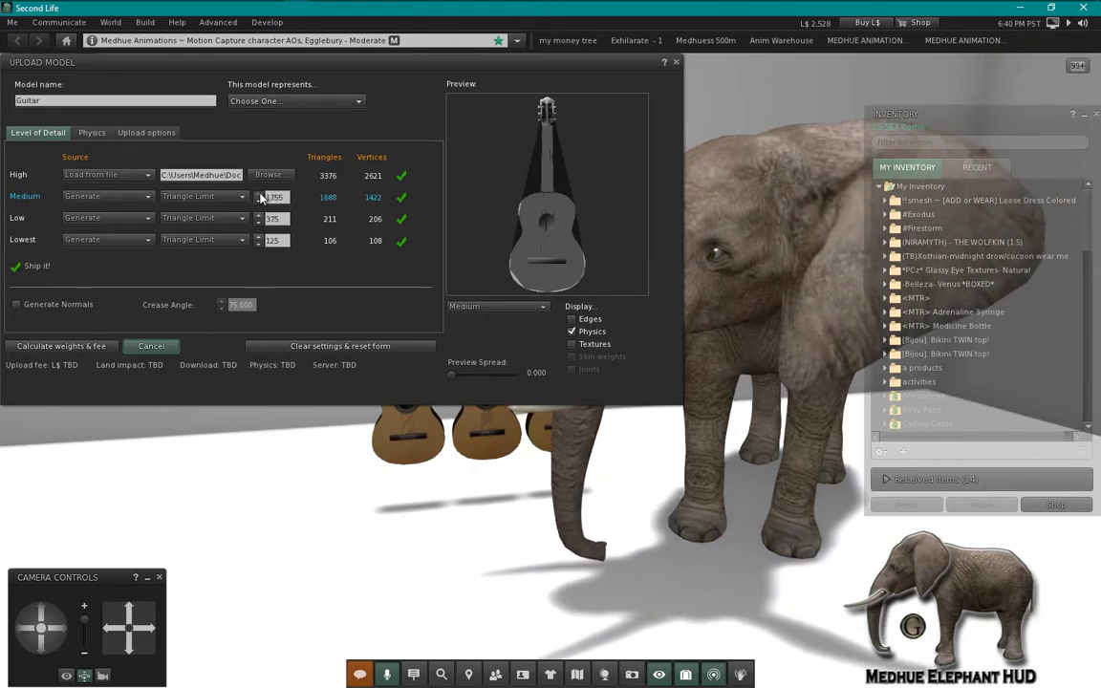
left_click(260, 196)
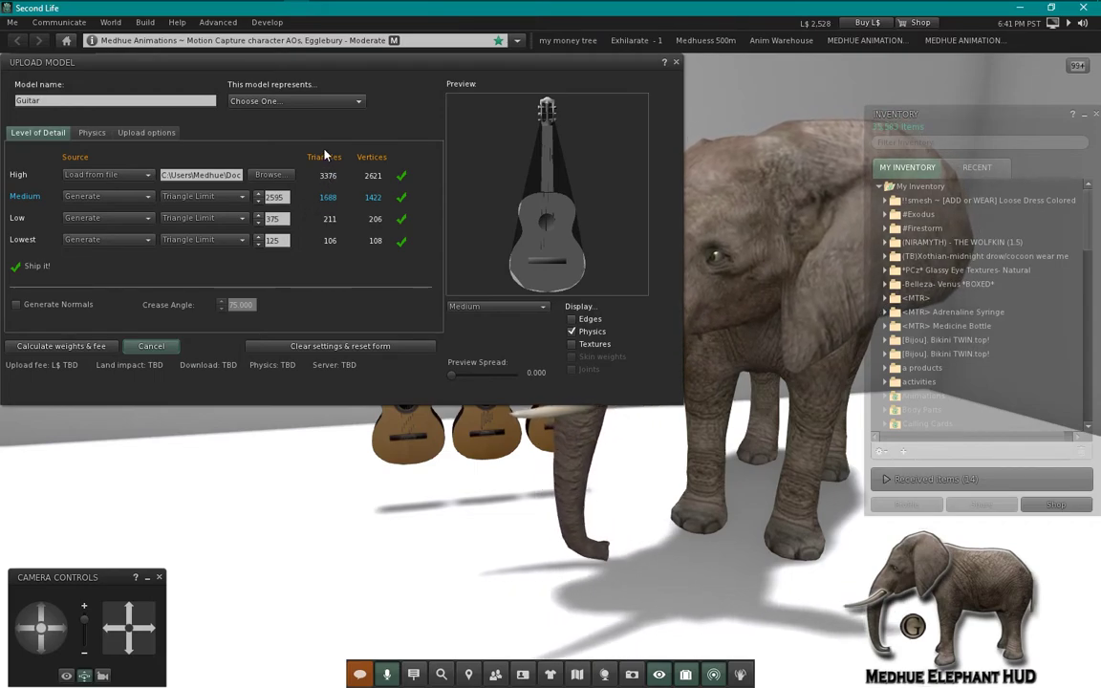
mouse_move(545, 220)
left_mouse_down()
mouse_move(602, 221)
mouse_move(549, 222)
left_mouse_up()
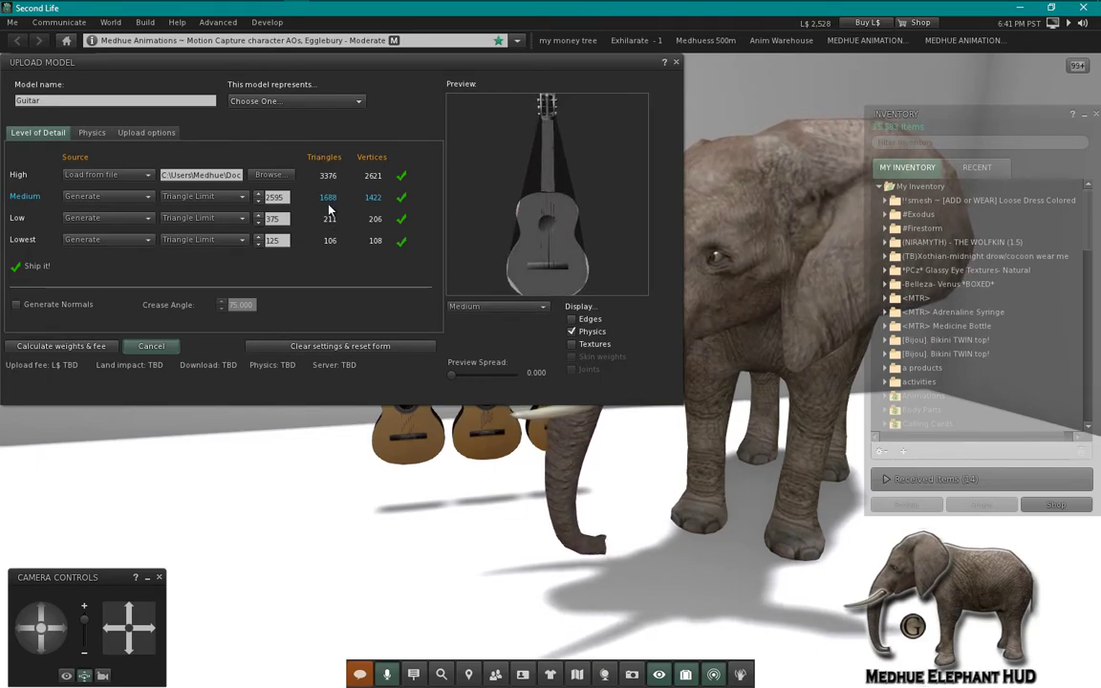
left_click(106, 197)
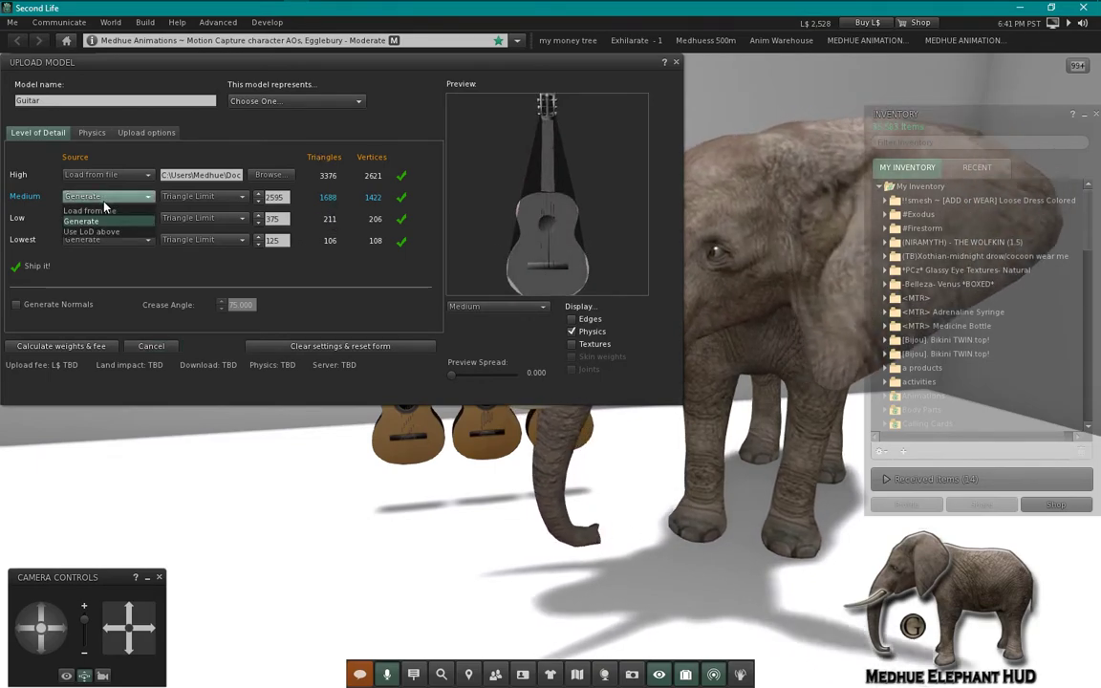
Step: Toggle Medium's source to Use LoD above and back to Generate, then recalculate: land impact 6.251, L$17
left_click(94, 232)
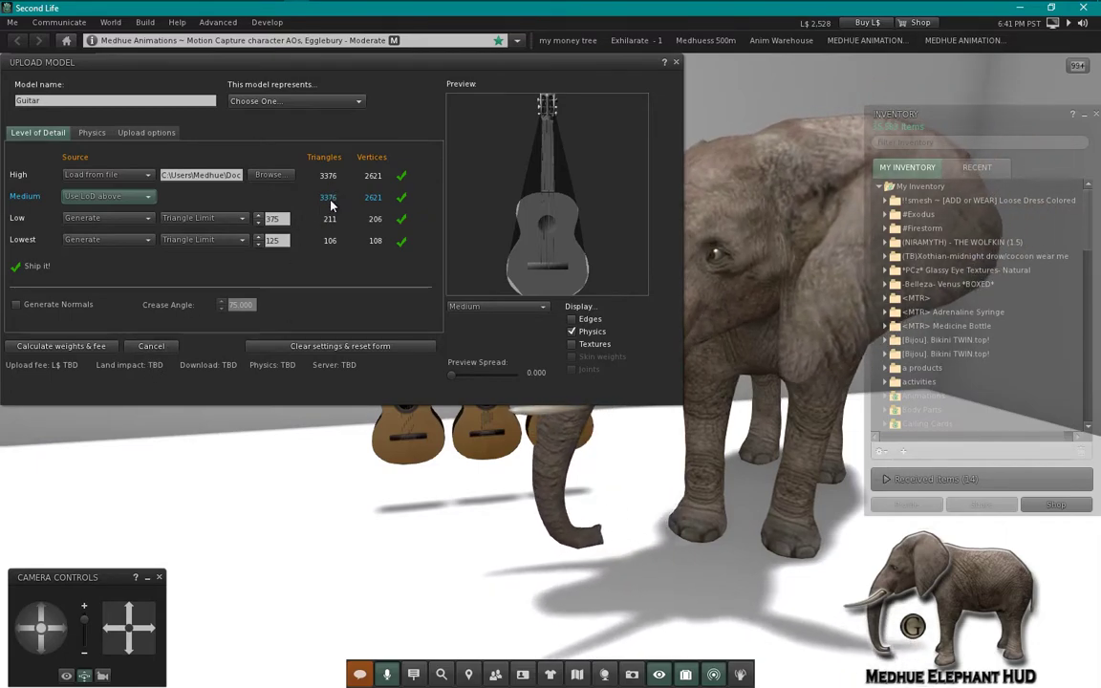
left_click(113, 195)
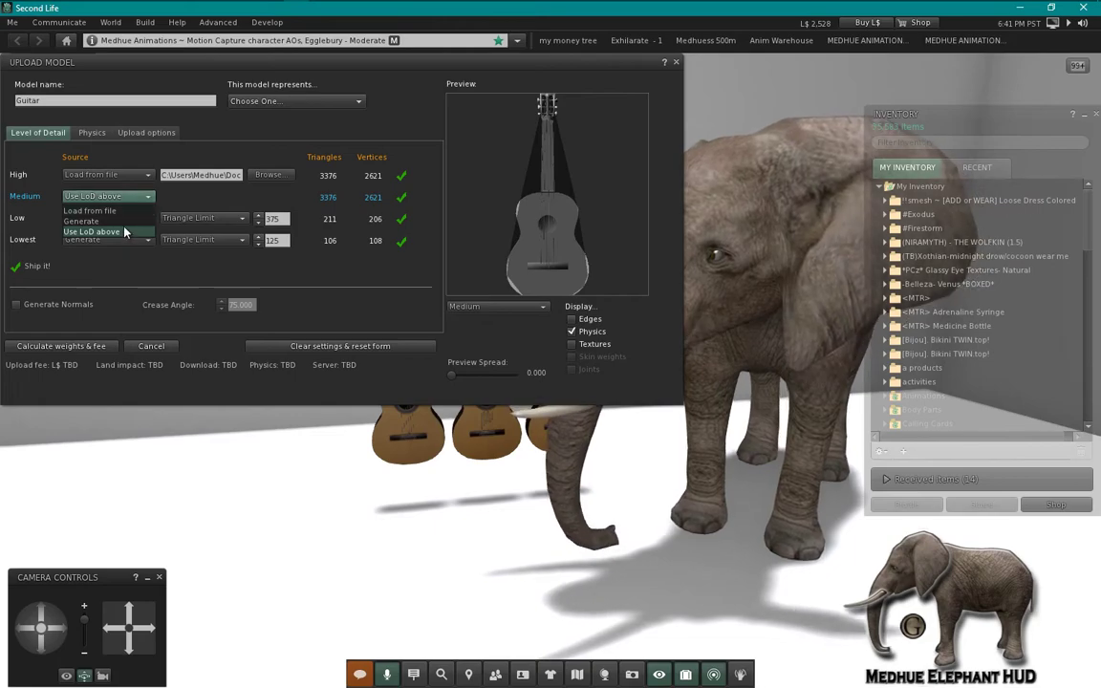
left_click(117, 221)
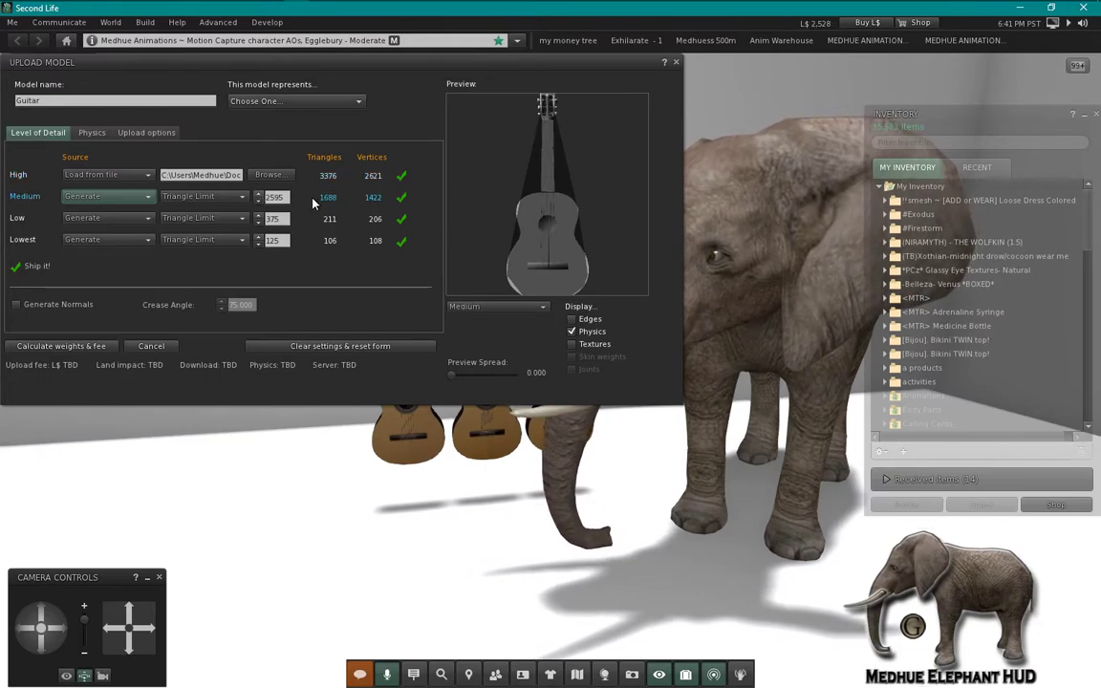
left_click(55, 347)
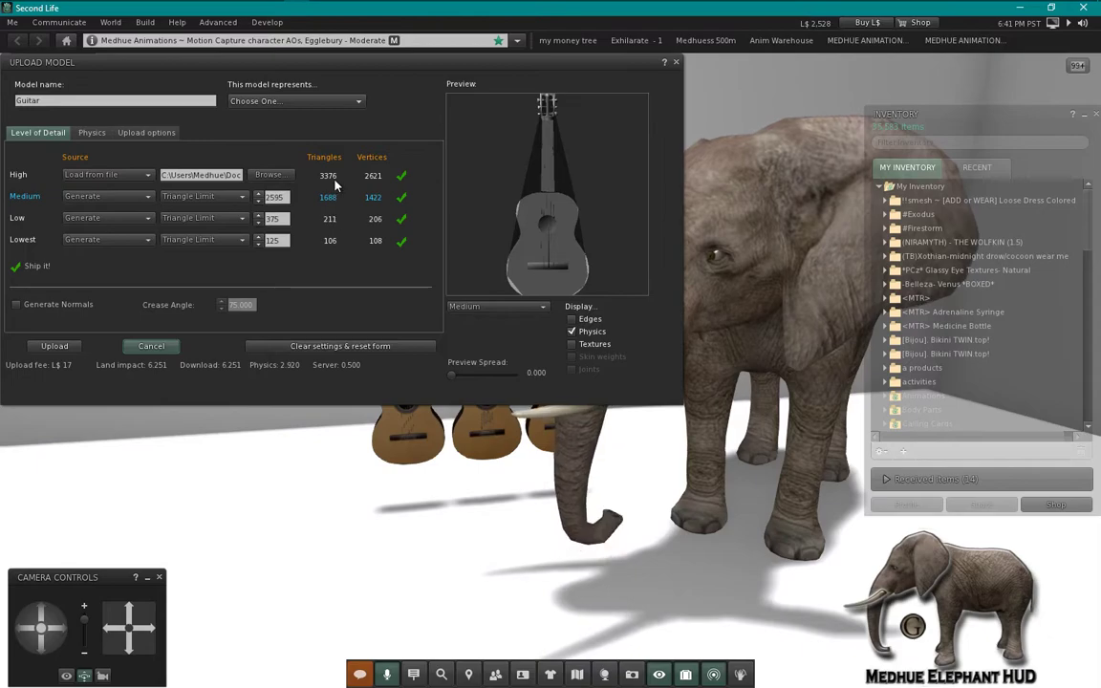
Step: Raise the Low level's triangle limit to 795 (423 triangles) and recalculate land impact to 6.487
left_click(330, 219)
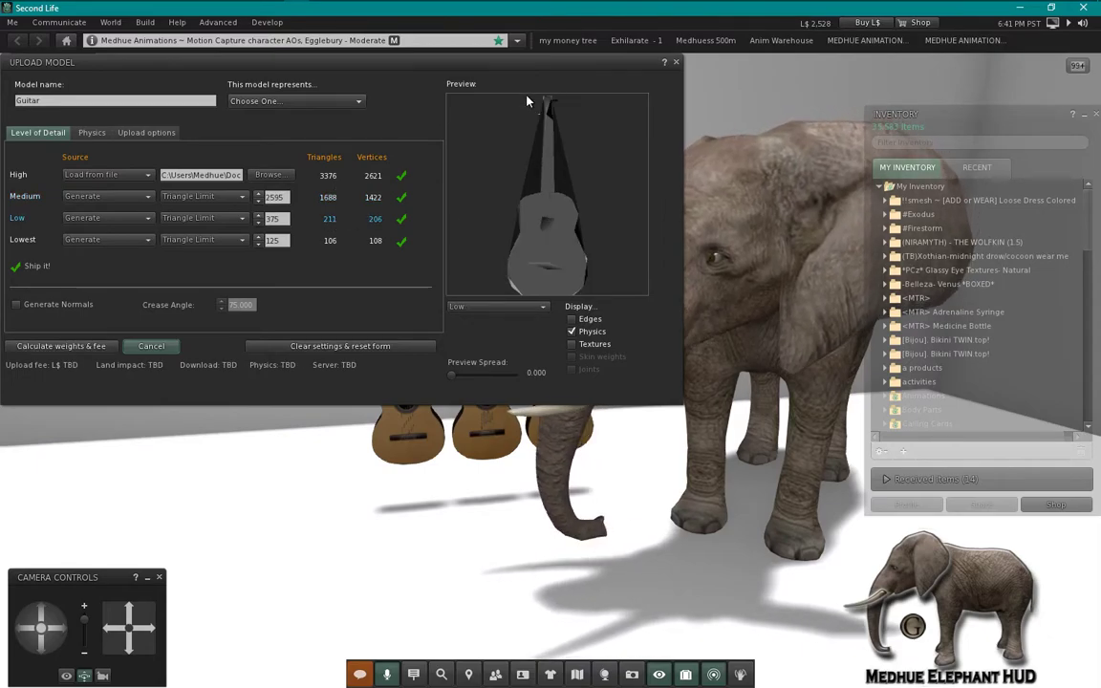
left_click_drag(499, 229, 545, 235)
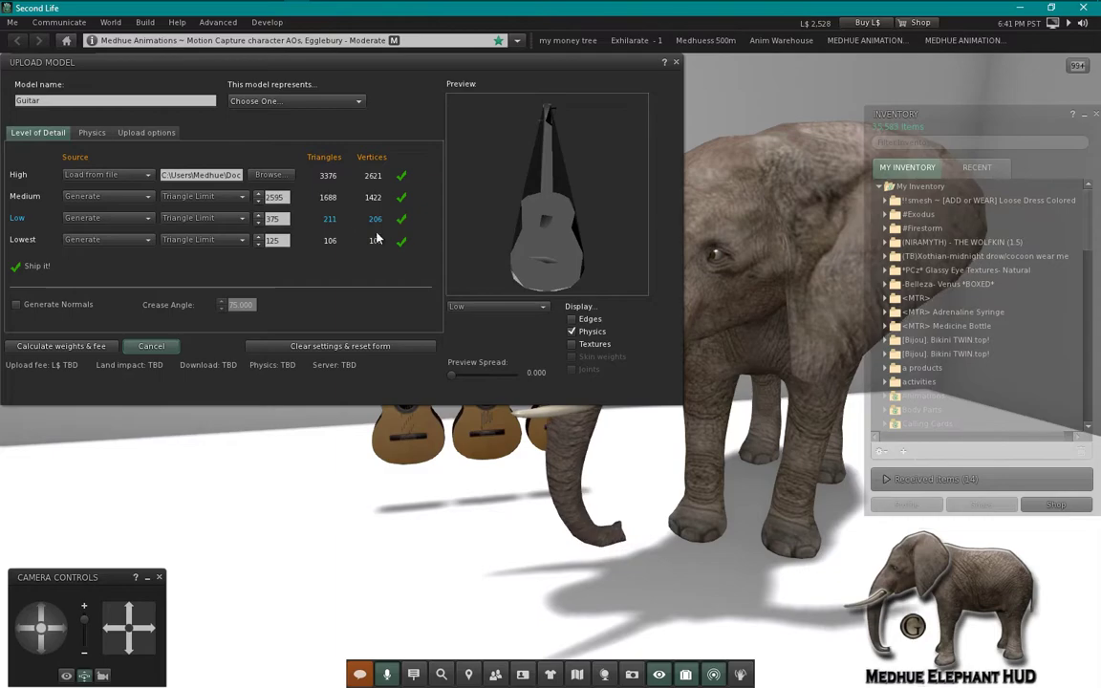
left_click_drag(550, 253, 653, 252)
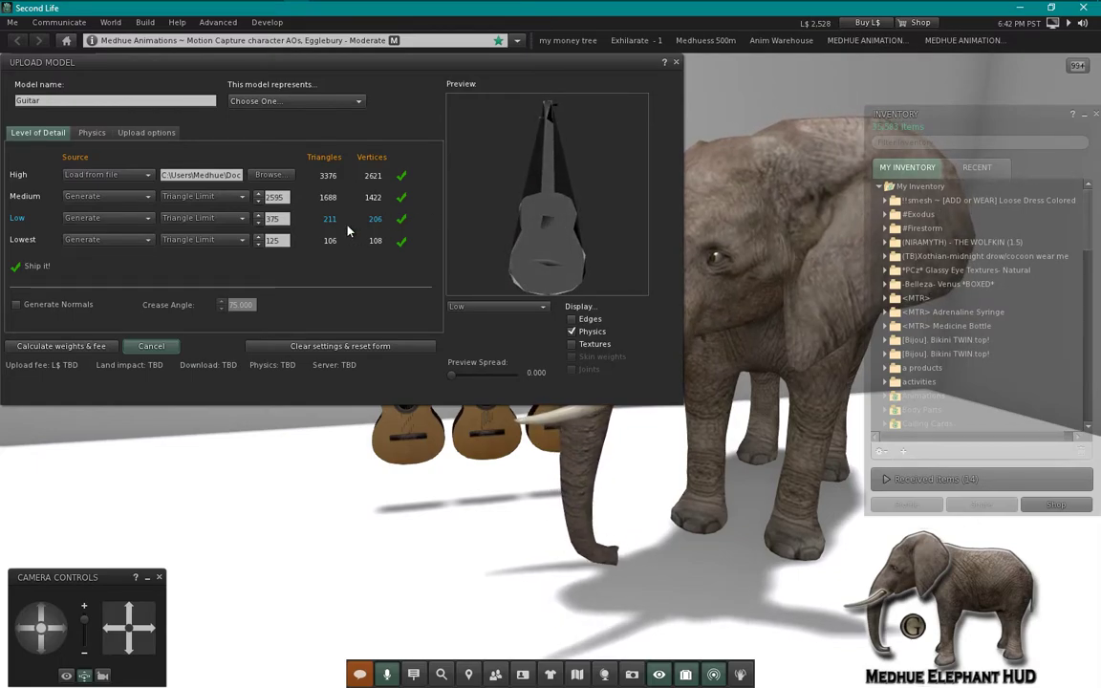
left_click(259, 216)
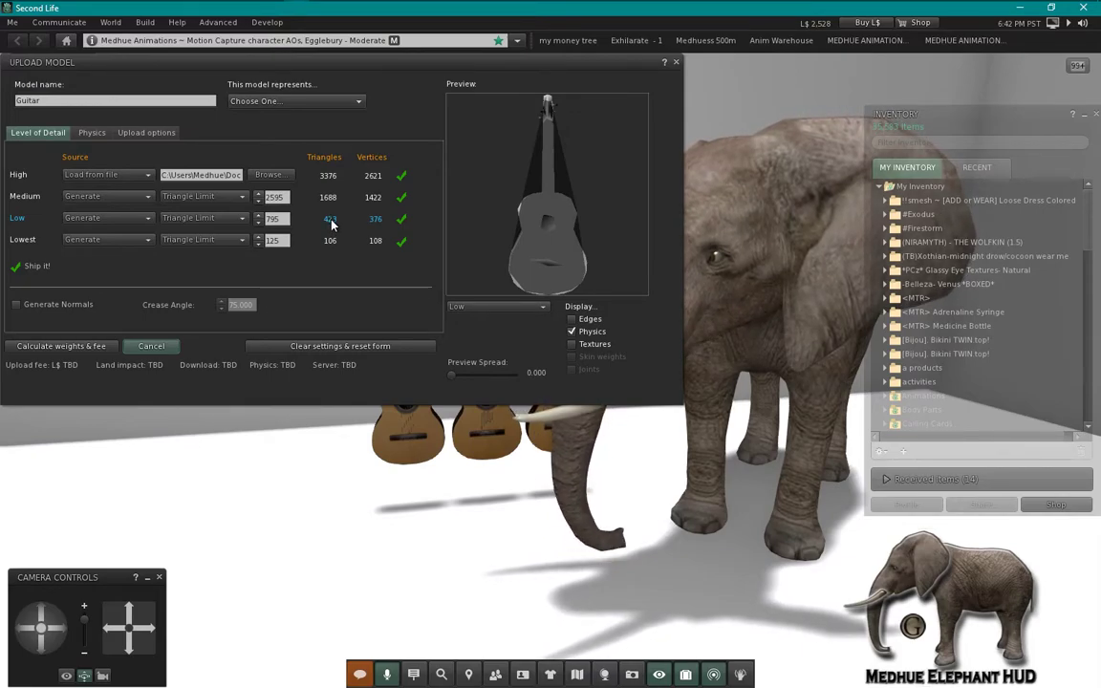
left_click(60, 345)
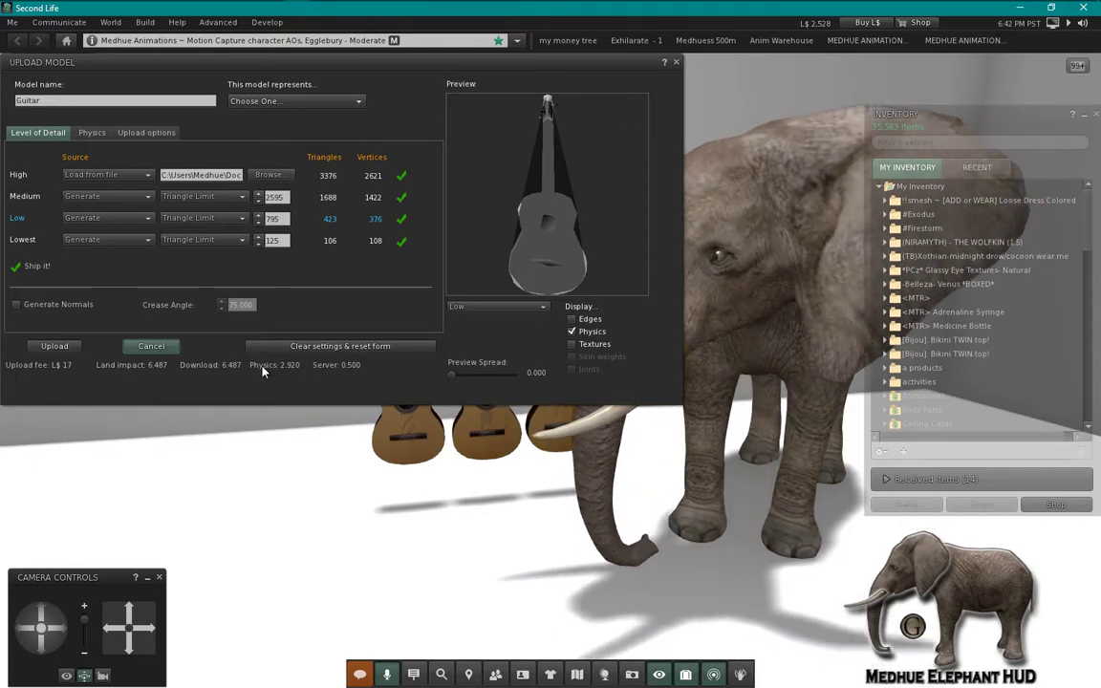
left_click(91, 132)
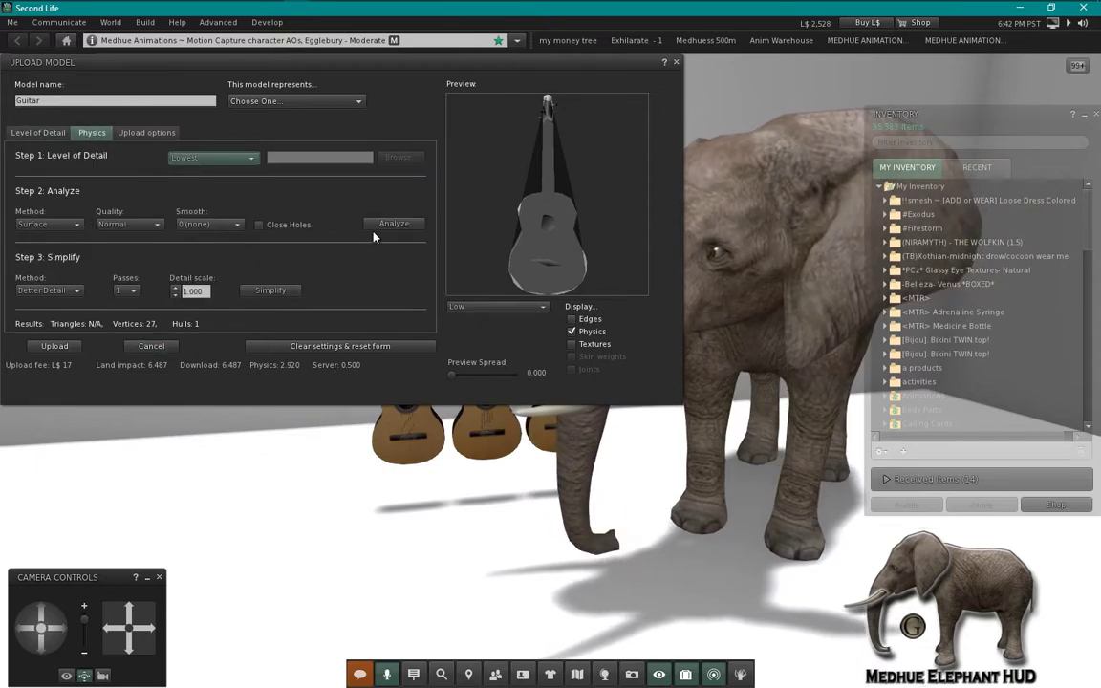
Step: Return to the Level of Detail table, showing land impact 6.487 and an L$17 fee
left_click(38, 131)
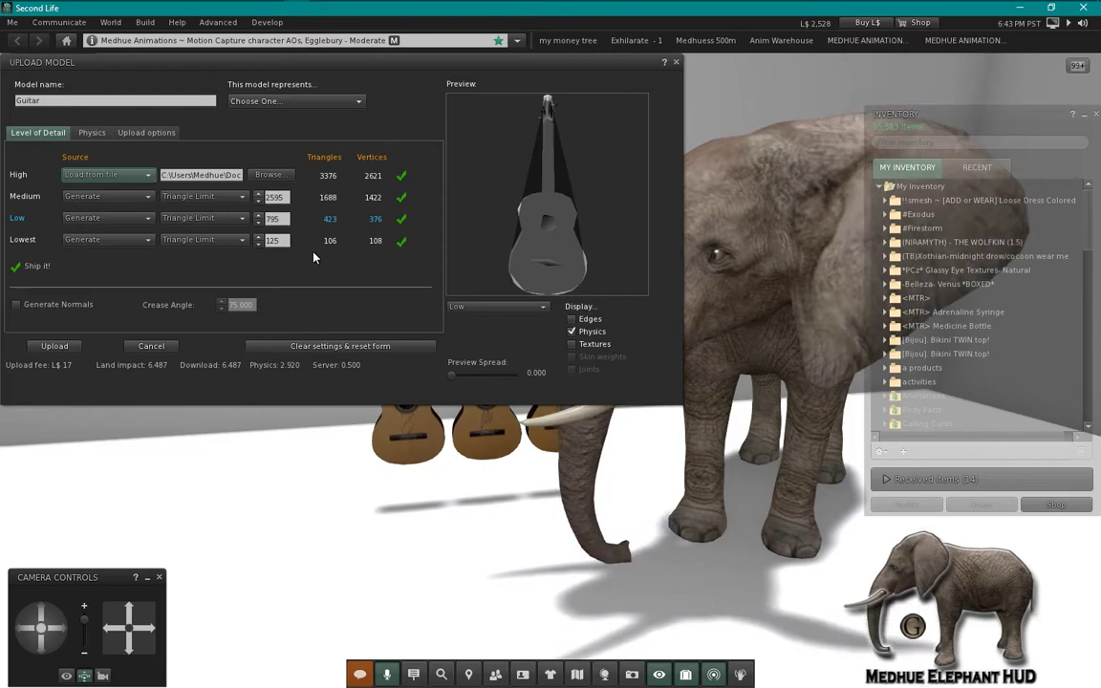
Step: Preview the Lowest level, trying triangle limits of 335, 20 and 125 while rotating the guitar
left_click(330, 241)
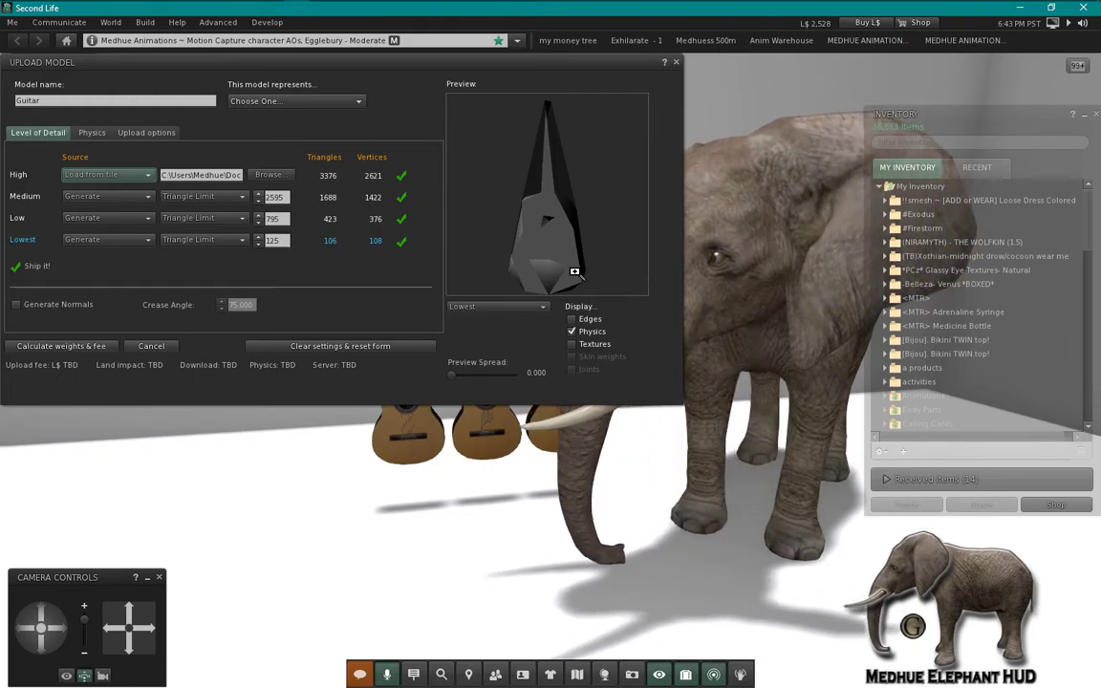
left_click(258, 237)
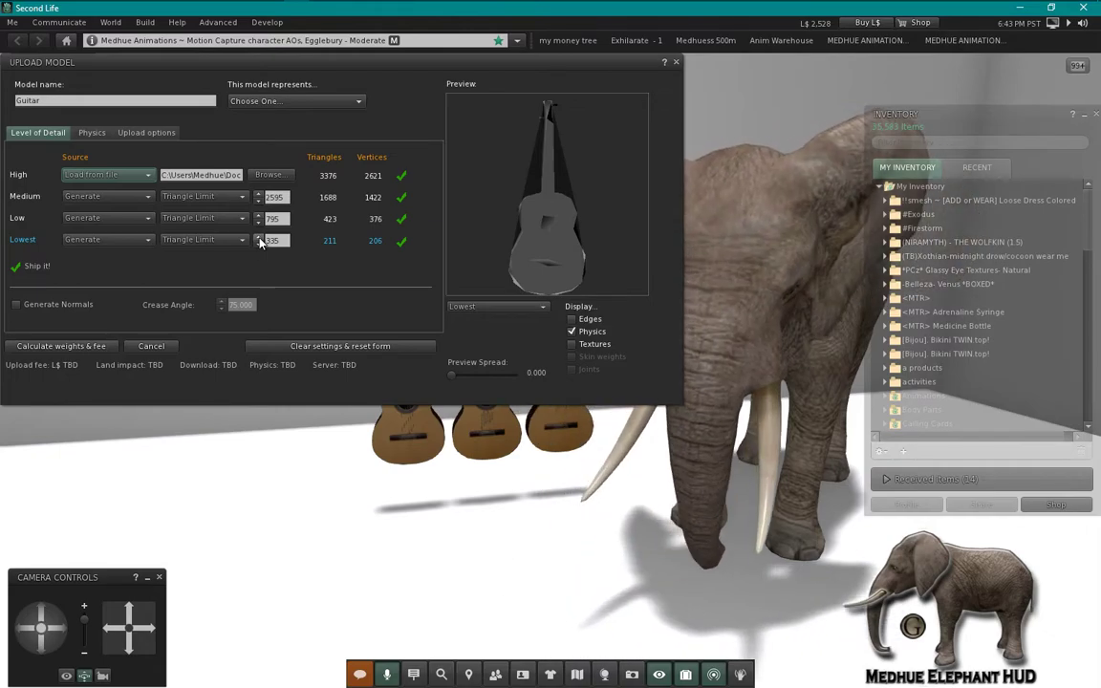
left_click(258, 245)
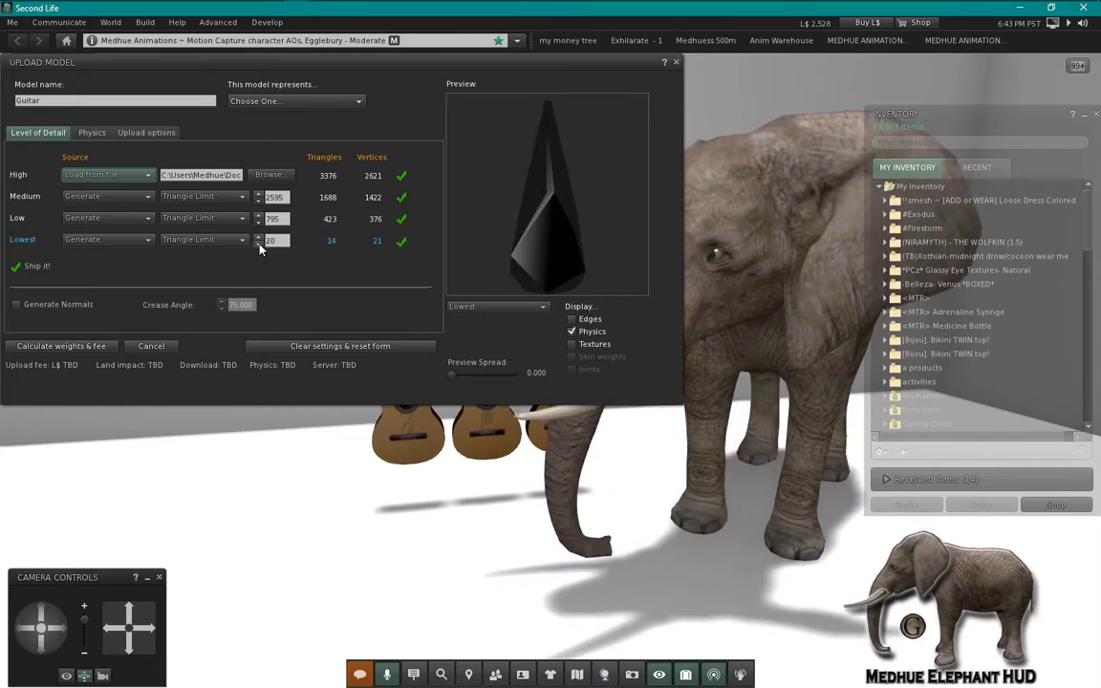
left_click(259, 237)
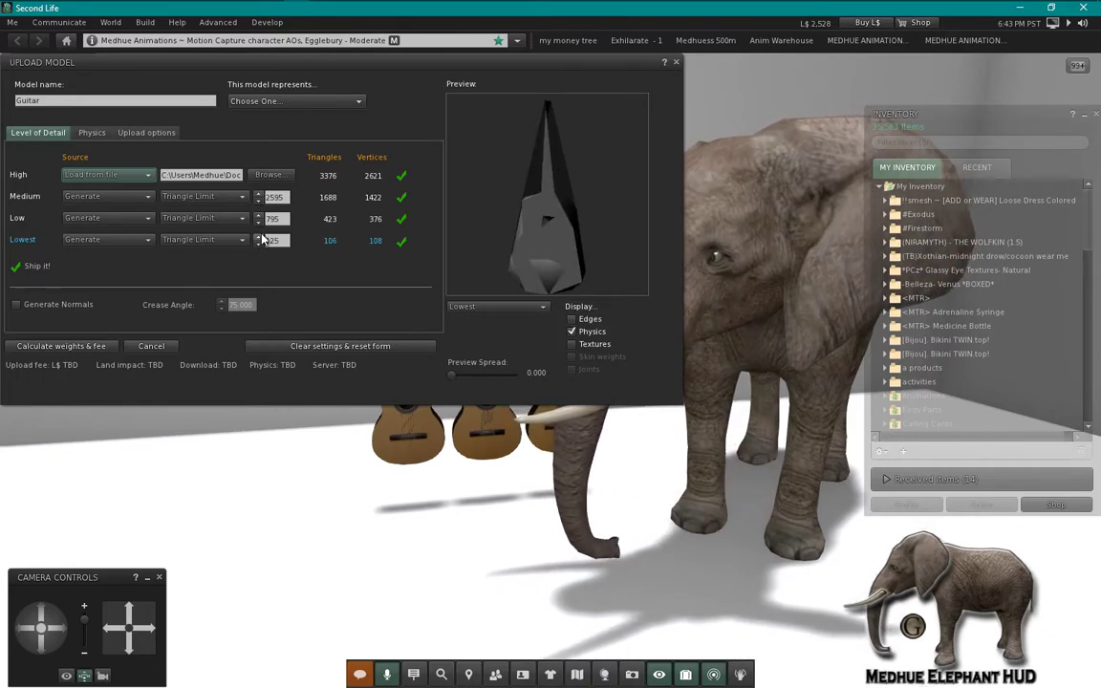
left_click(258, 244)
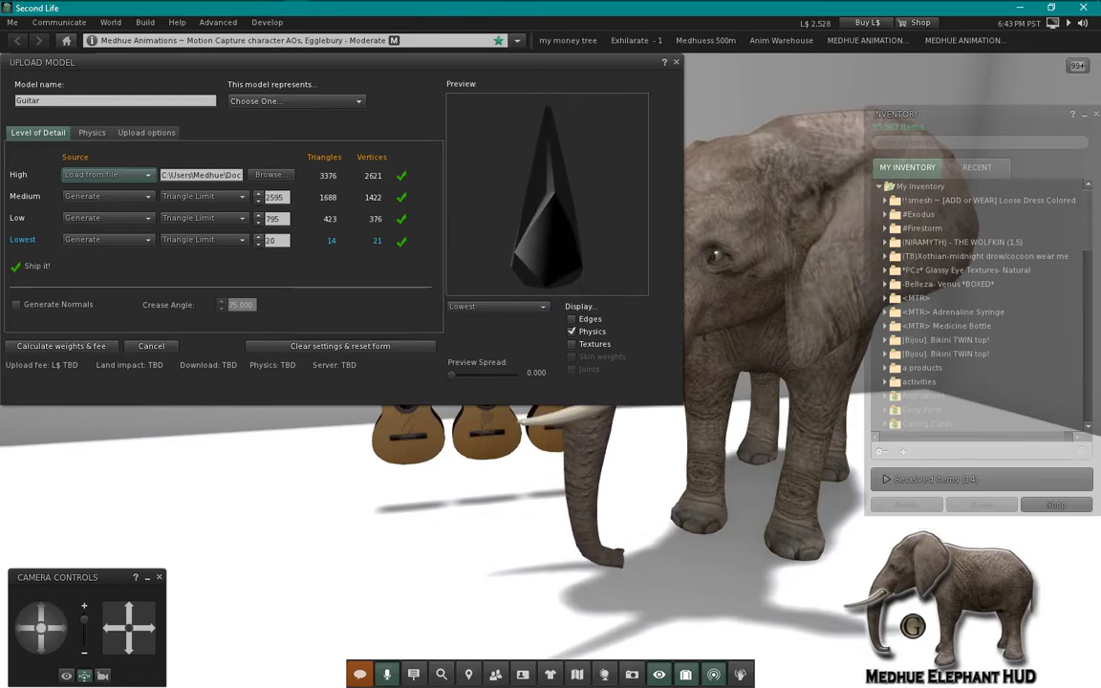
left_click(258, 237)
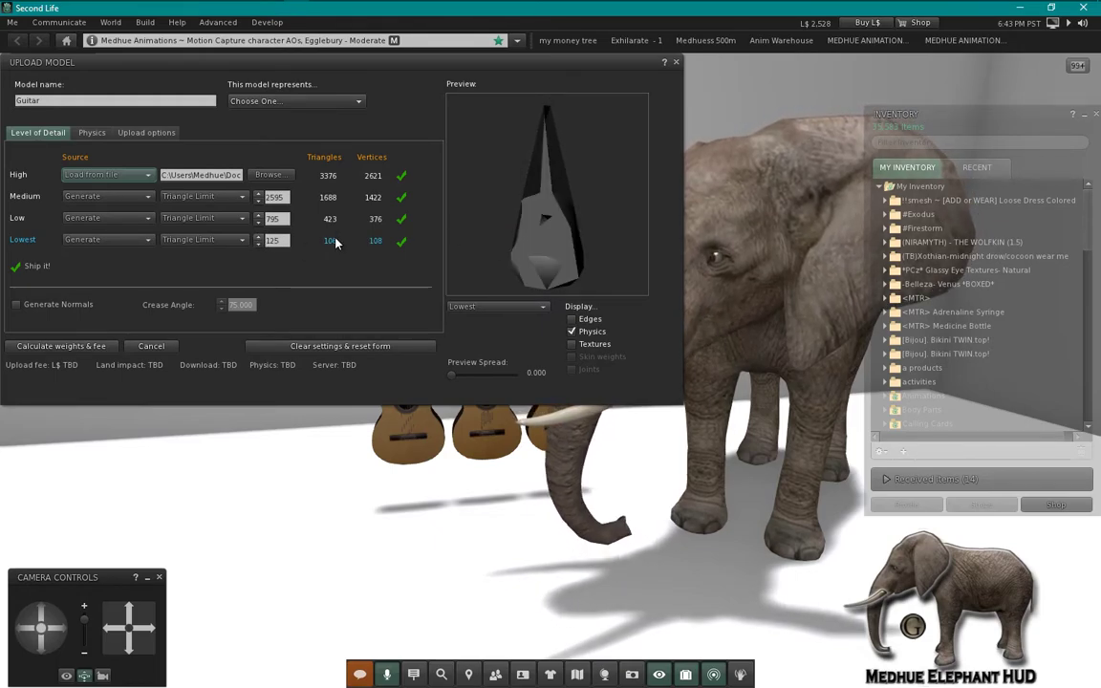
left_click_drag(539, 218, 544, 251)
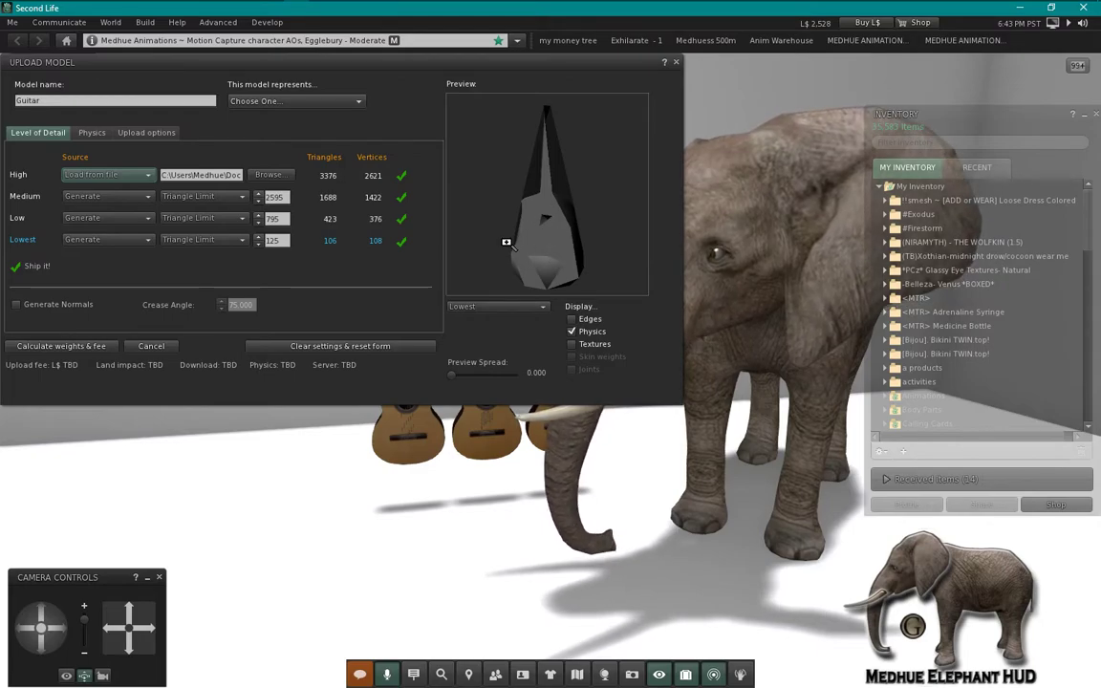
left_click(258, 244)
Step: Drop the Lowest triangle limit to 0 (4 triangles) and recalculate: land impact 2.920, L$12 fee
left_click(258, 243)
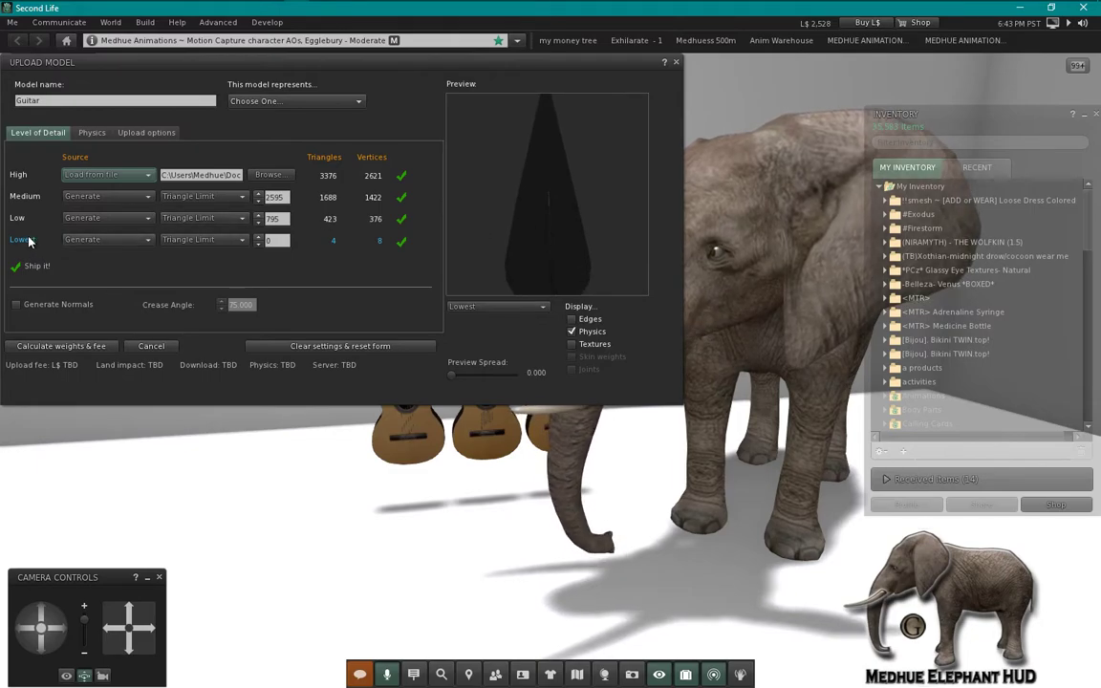
left_click_drag(536, 248, 574, 248)
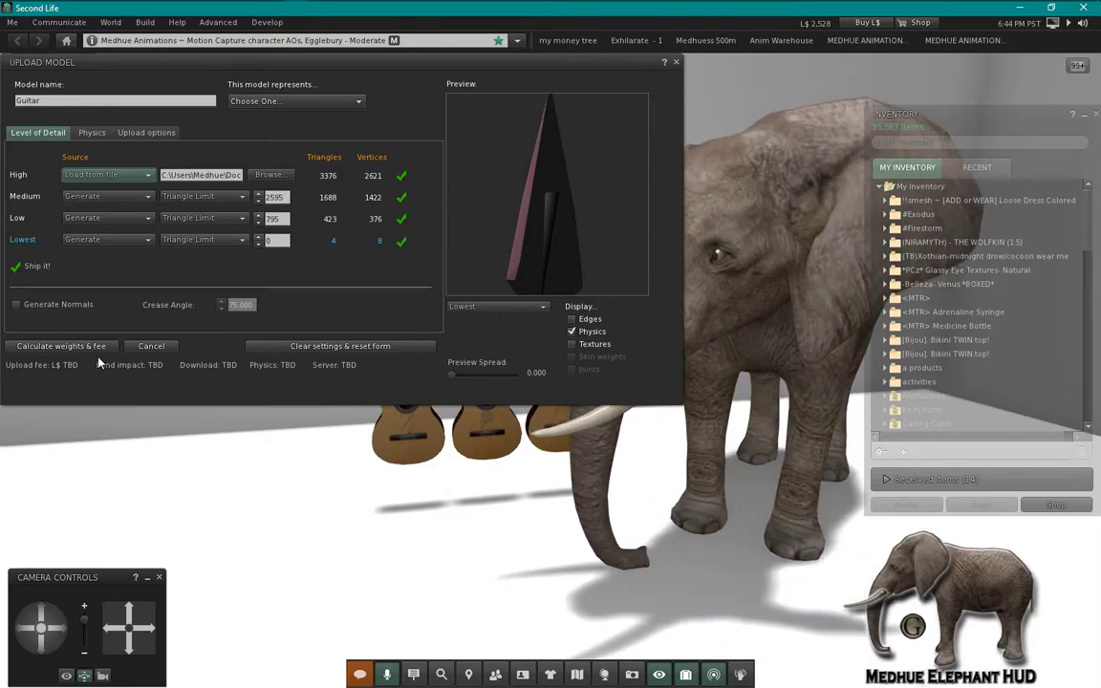
left_click(105, 354)
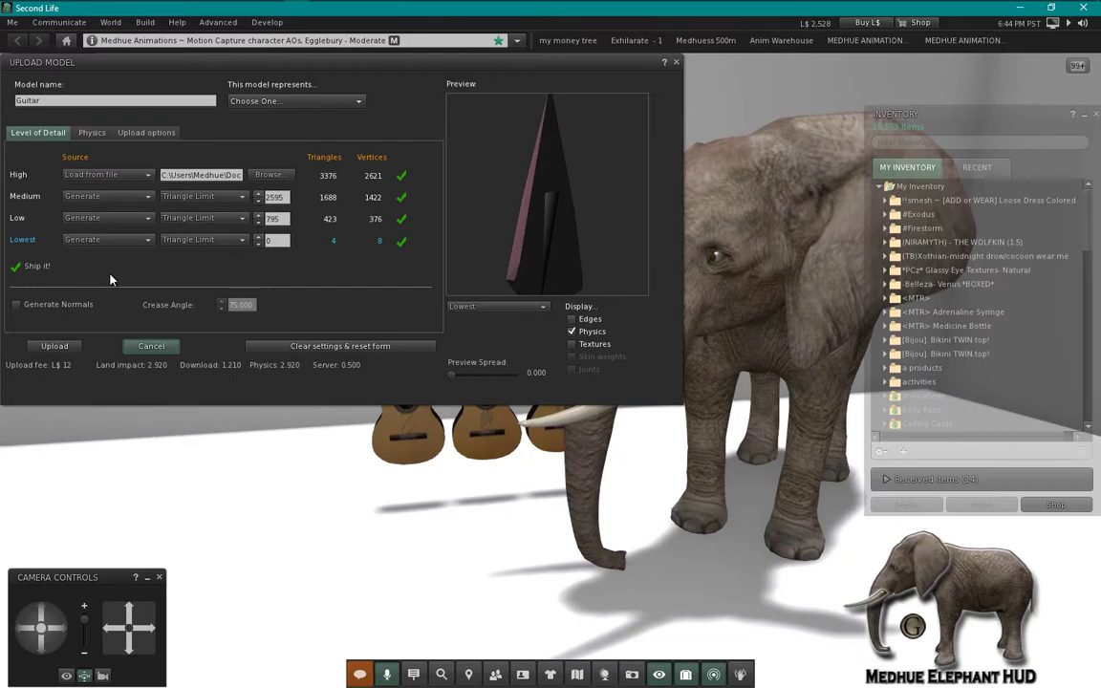
left_click(96, 136)
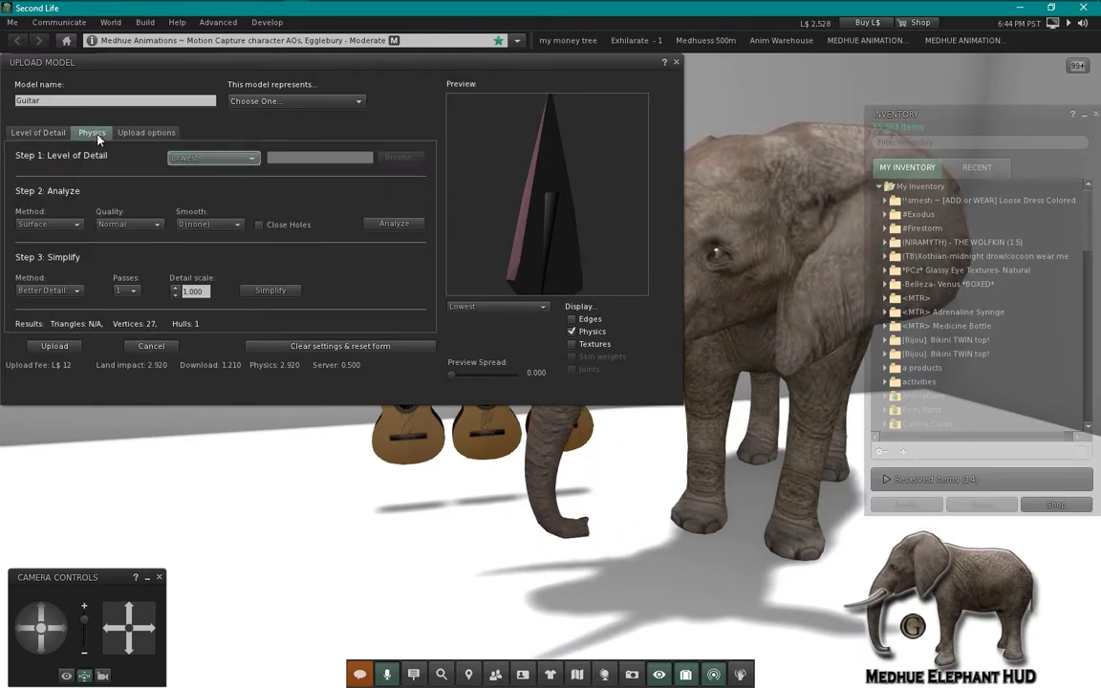
Step: Use the Lowest LOD as the guitar's physics shape and recalculate: physics 0.200, land impact 1.210
left_click(230, 159)
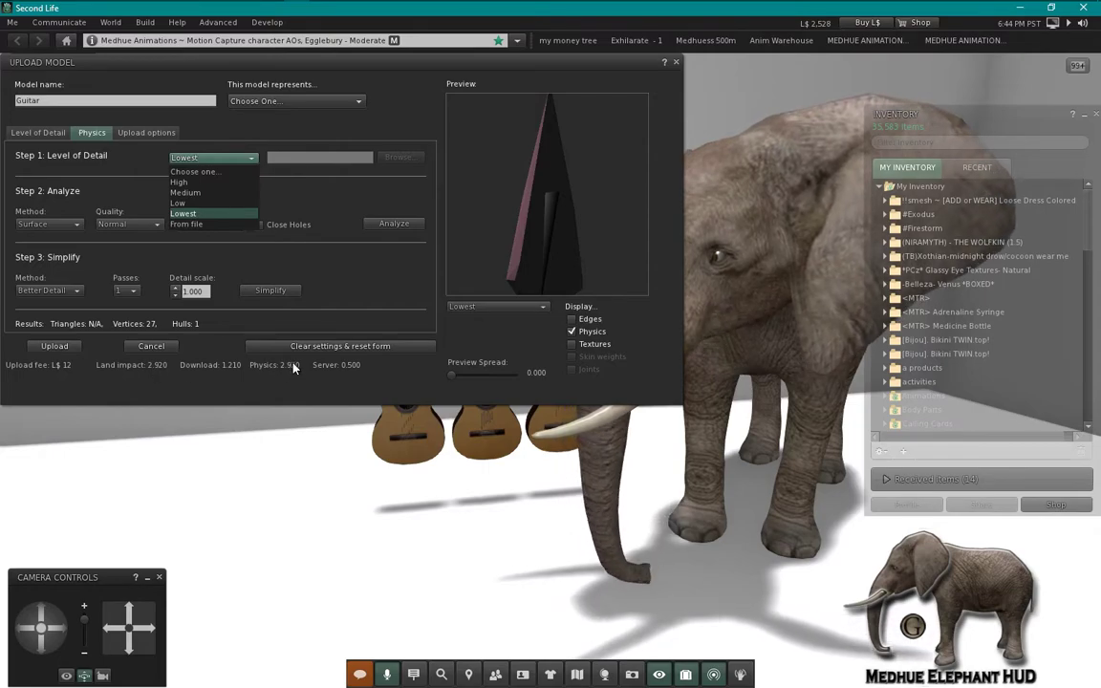
left_click(198, 214)
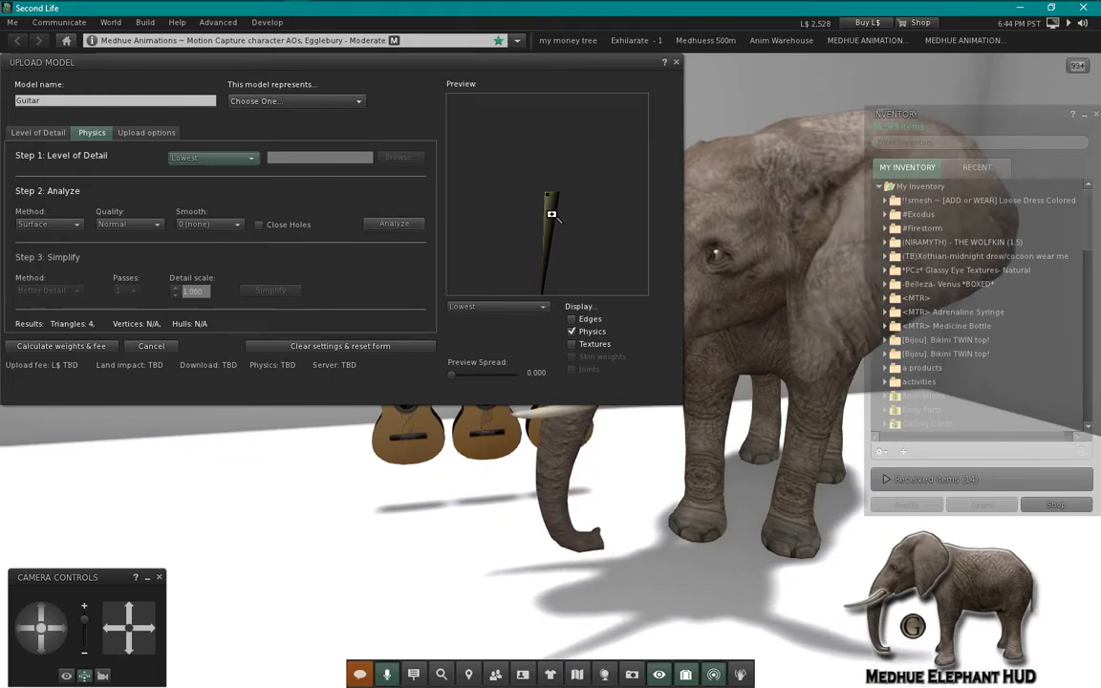
left_click(393, 225)
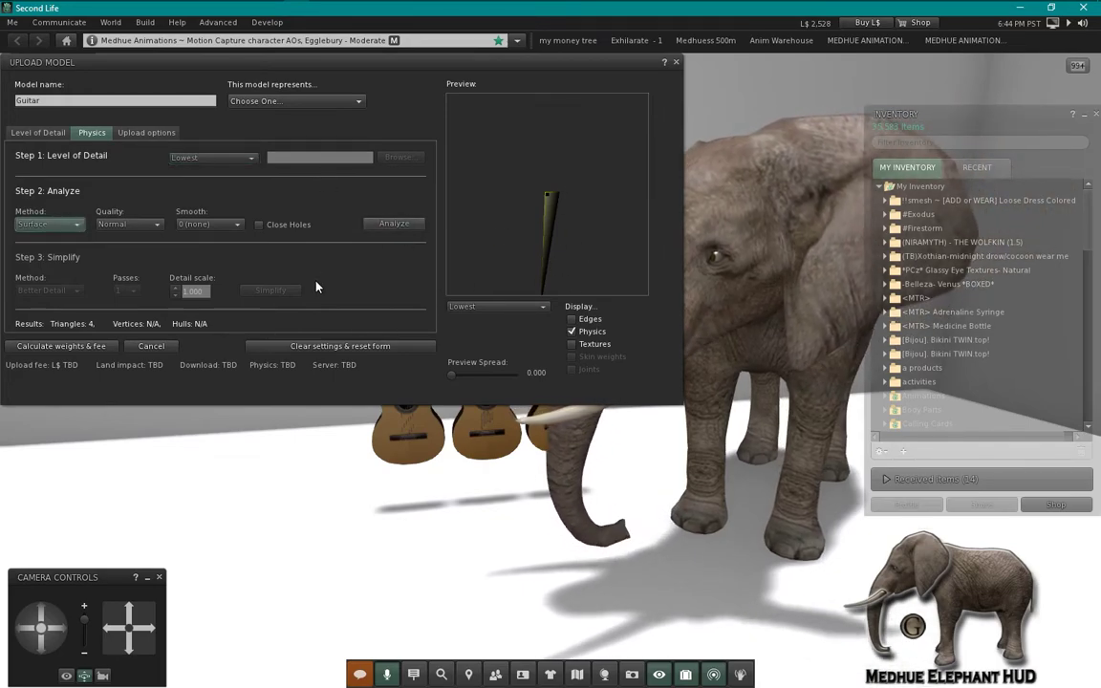
left_click(62, 348)
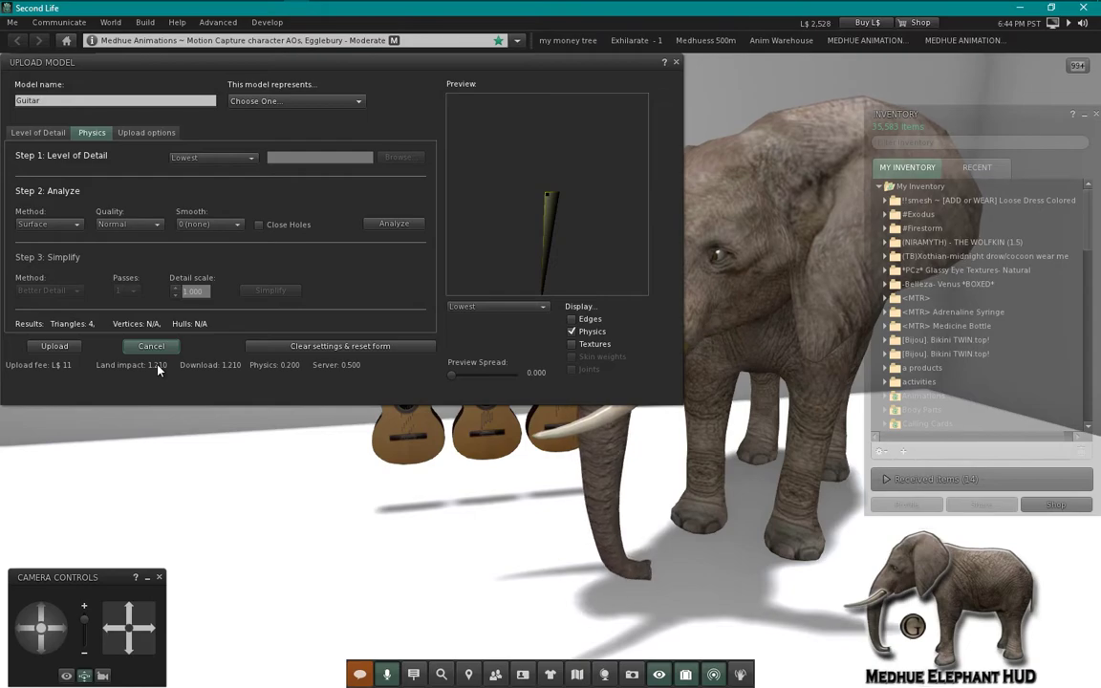
left_click(34, 133)
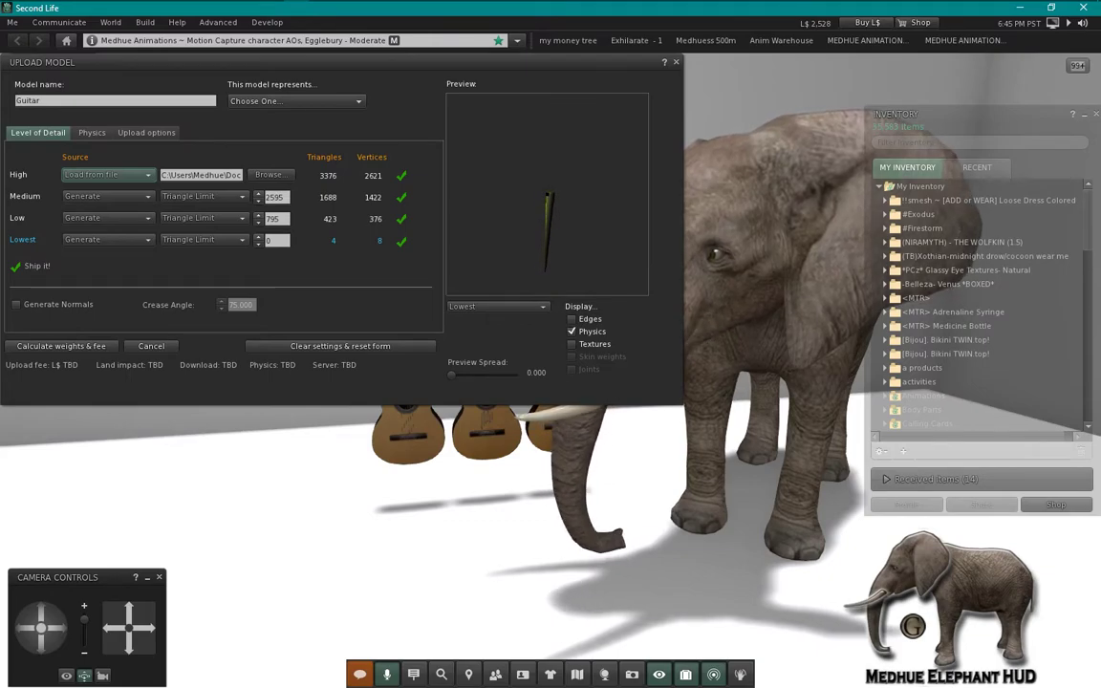
Step: Recalculate fees, then set the Lowest LOD triangle limit to 210 and recalculate
left_click(84, 347)
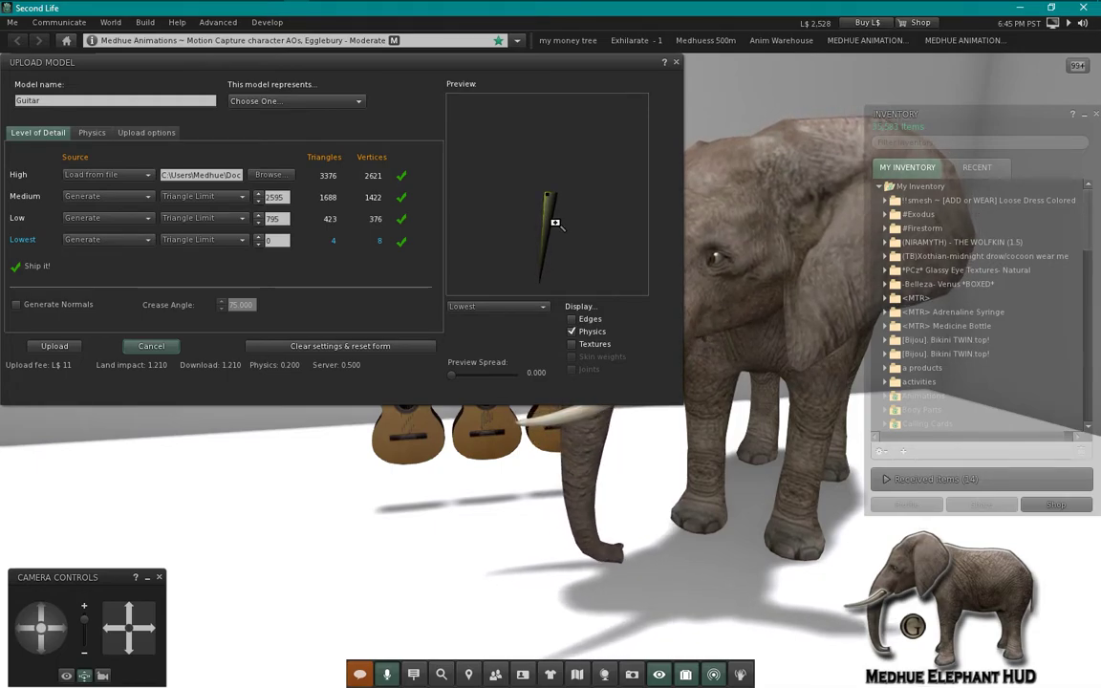
left_click(258, 236)
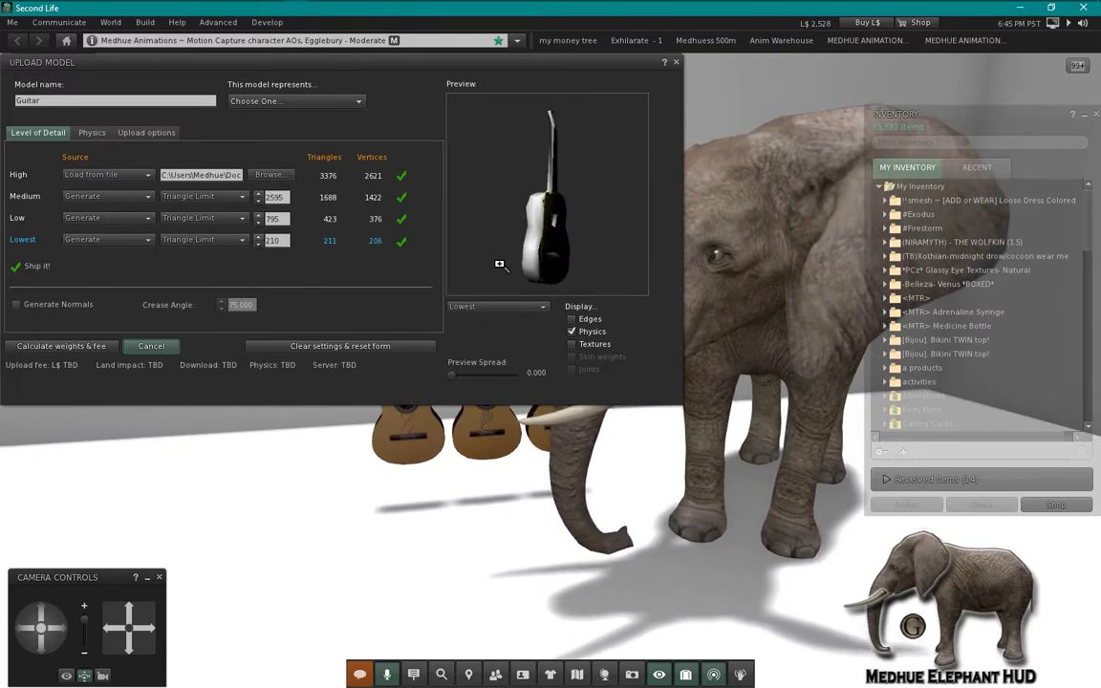
left_click_drag(536, 192, 588, 192)
left_click_drag(532, 256, 533, 256)
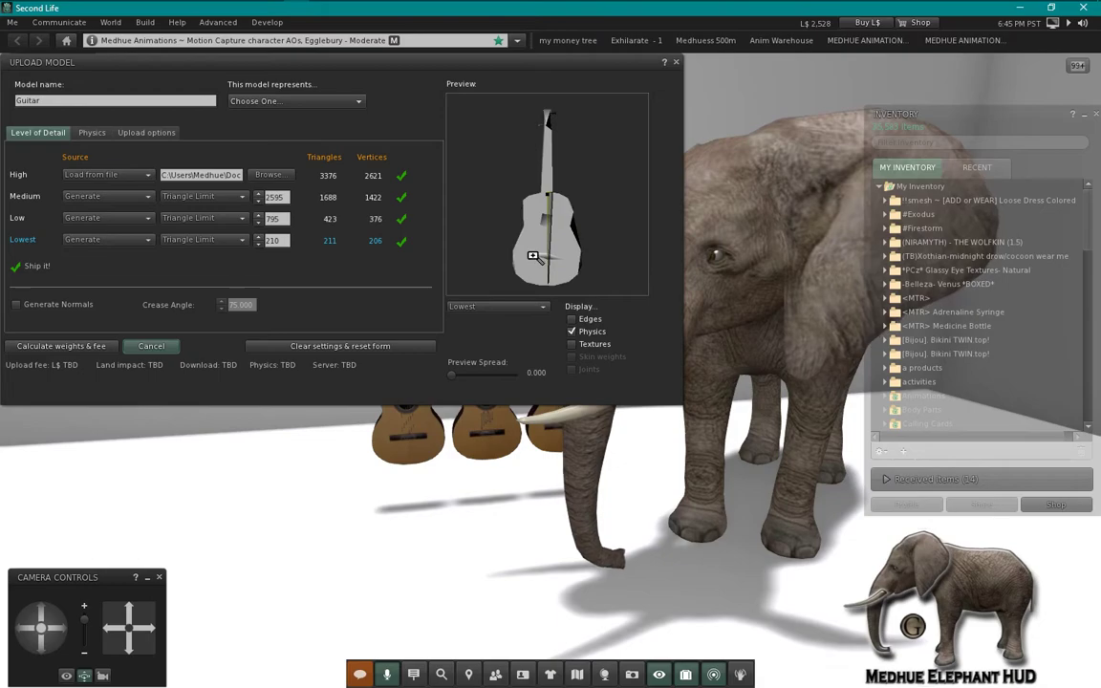
left_click(93, 347)
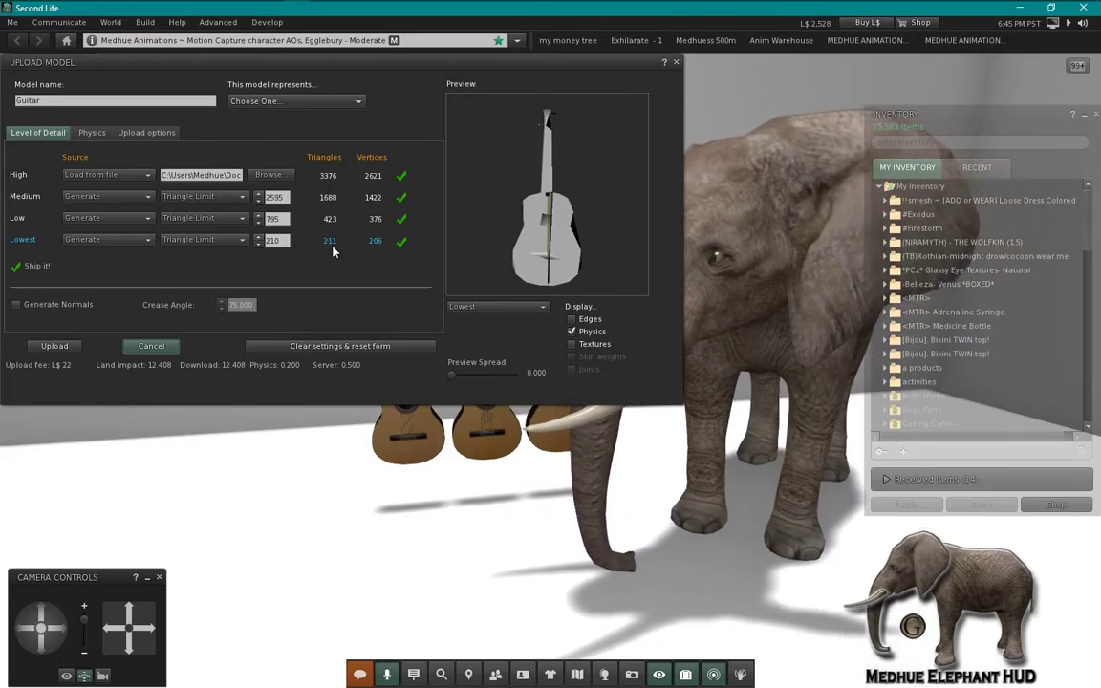
Step: Lower the Lowest LOD triangle limit to 105 (106 triangles), giving land impact 6.487
left_click(258, 244)
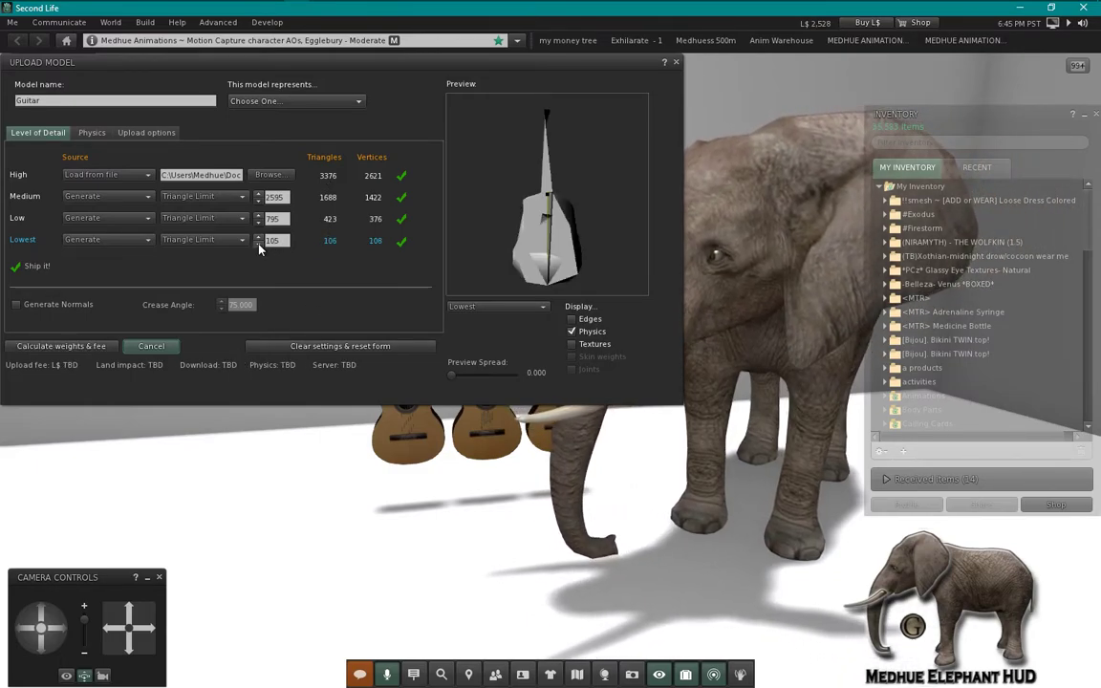
left_click(104, 350)
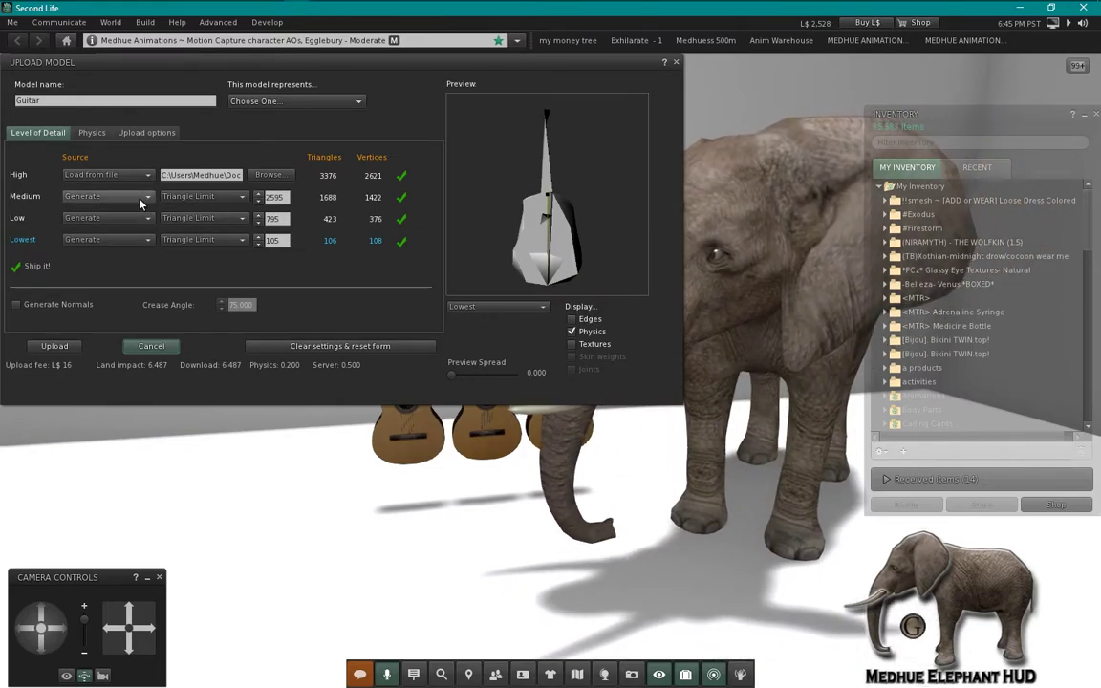
left_click(122, 196)
Step: Load the Medium LOD from GuitarMid.dae
left_click(125, 188)
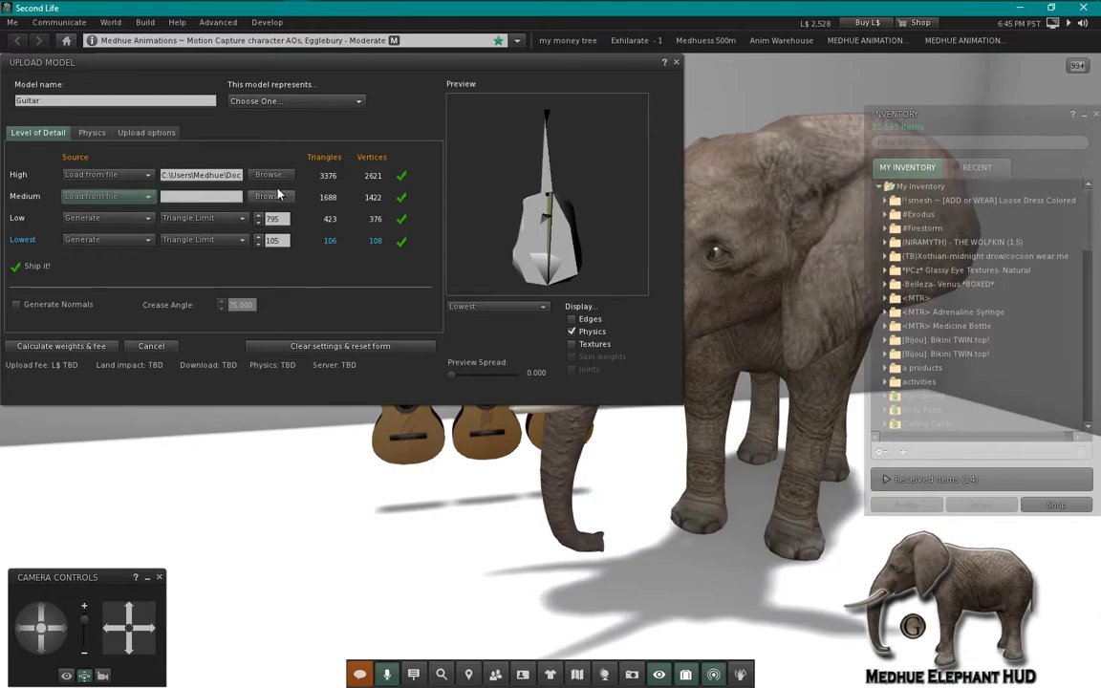
left_click(277, 197)
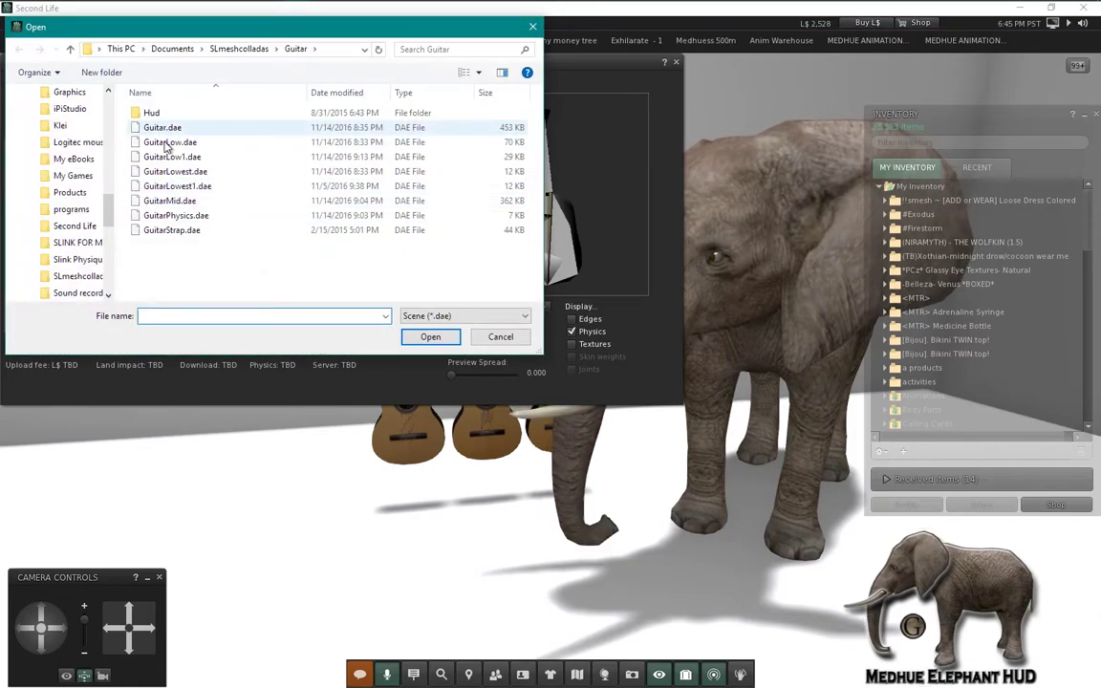
left_click(171, 201)
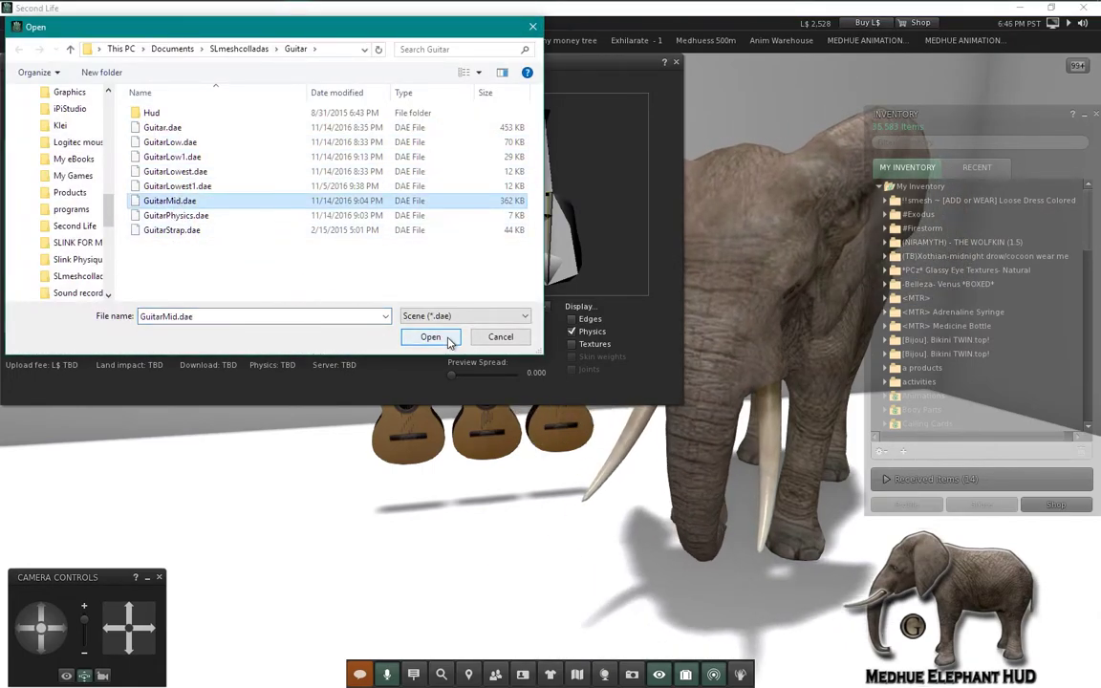
left_click(430, 336)
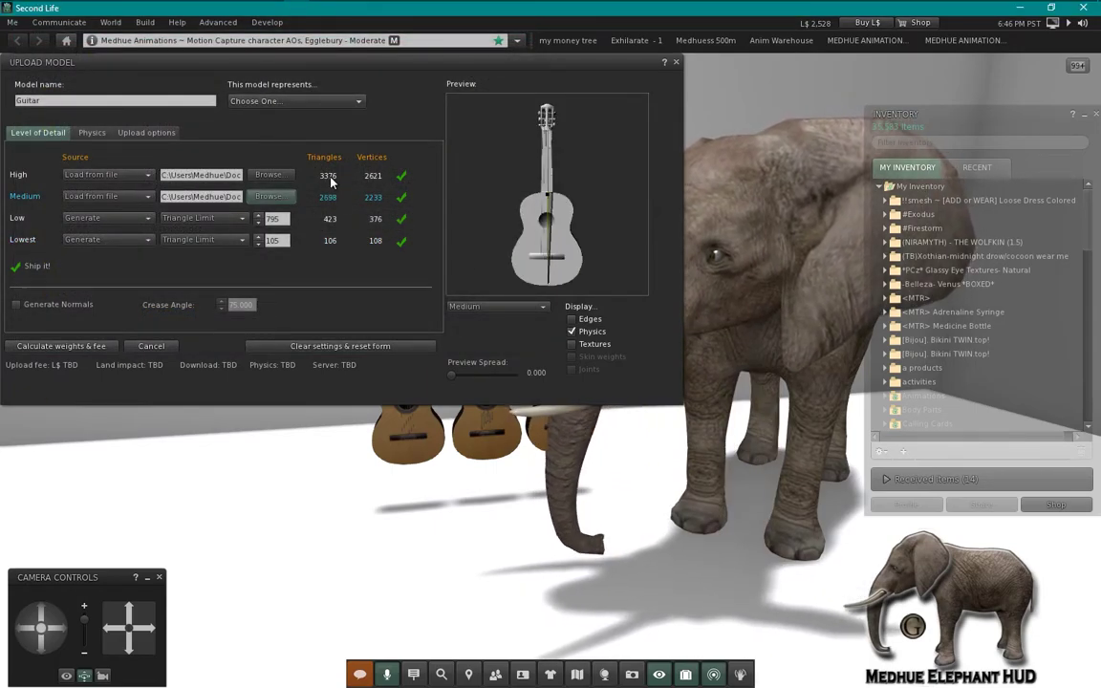
left_click(330, 178)
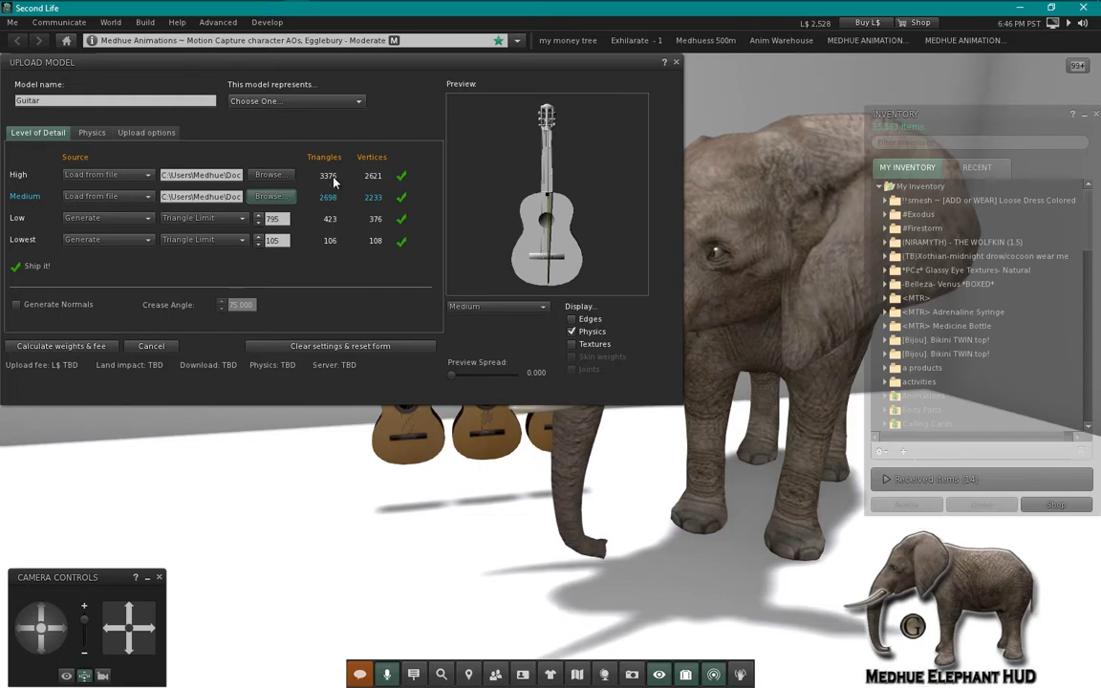
left_click(333, 178)
left_click(333, 198)
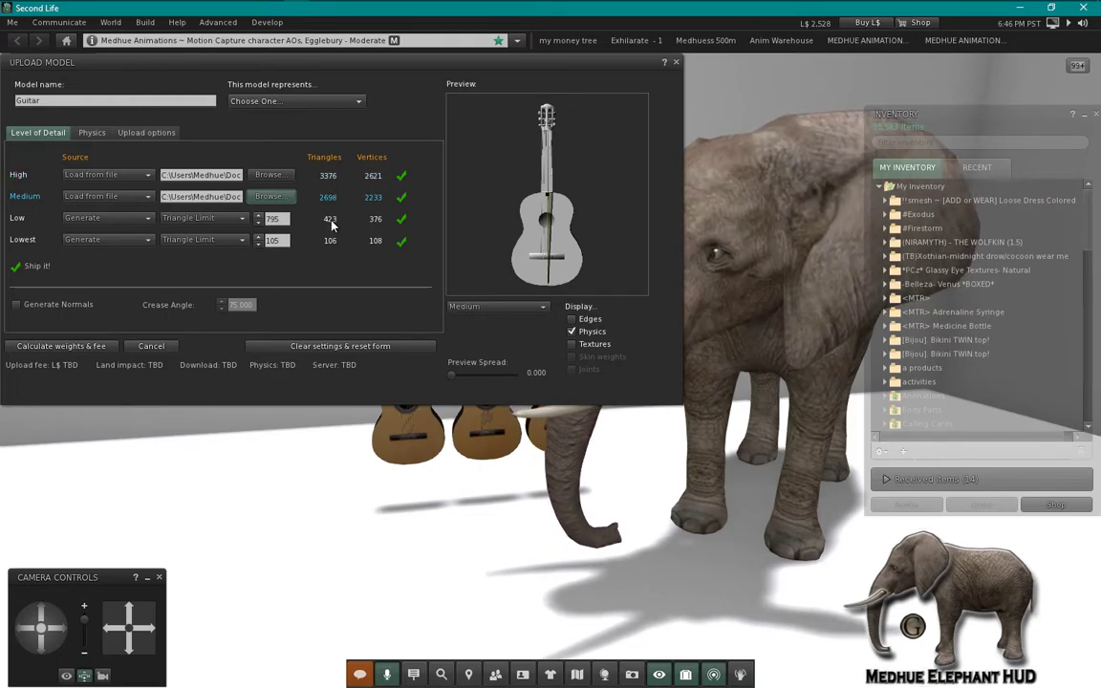
left_click(331, 220)
Step: Load the Low LOD from GuitarLow.dae
left_click(122, 219)
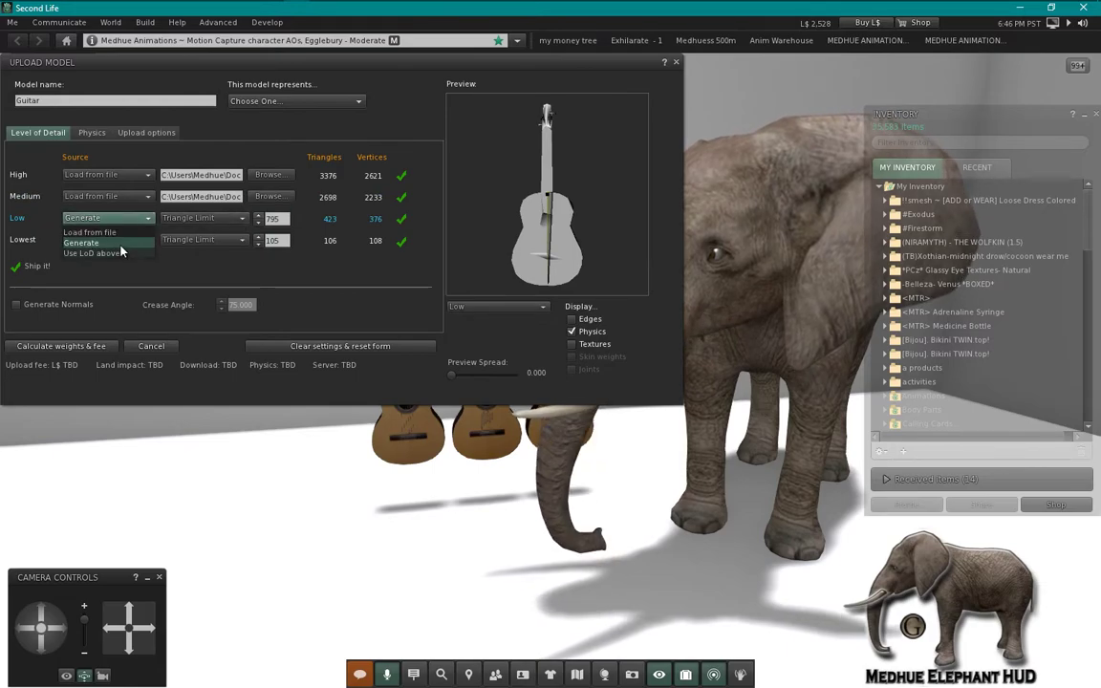
left_click(116, 208)
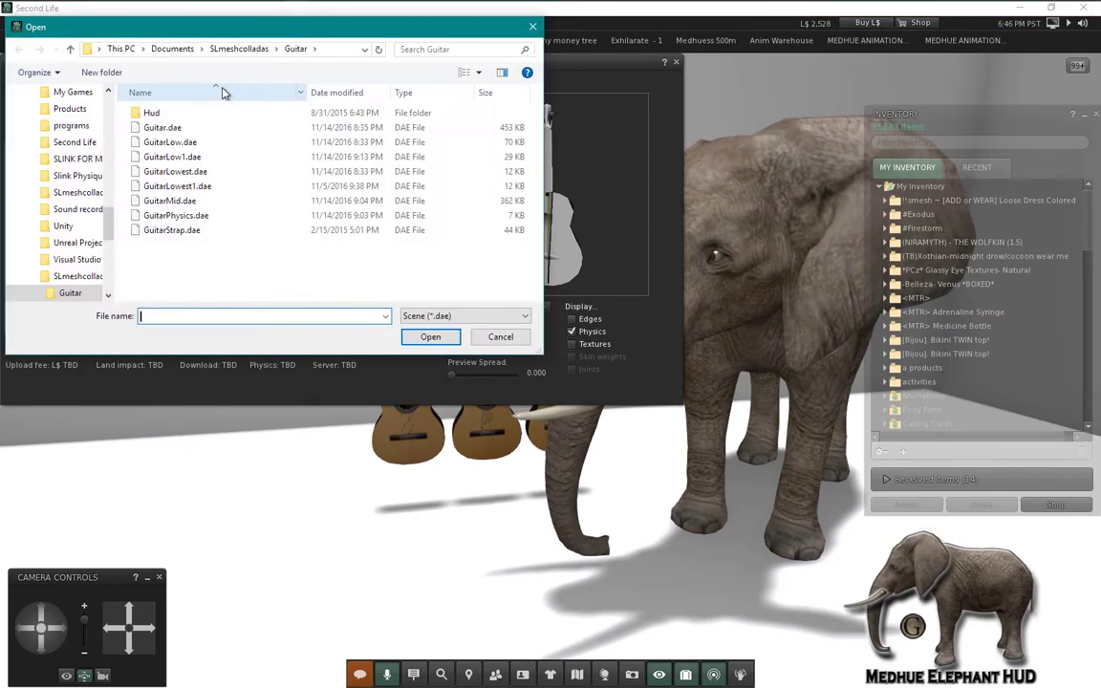
left_click(172, 141)
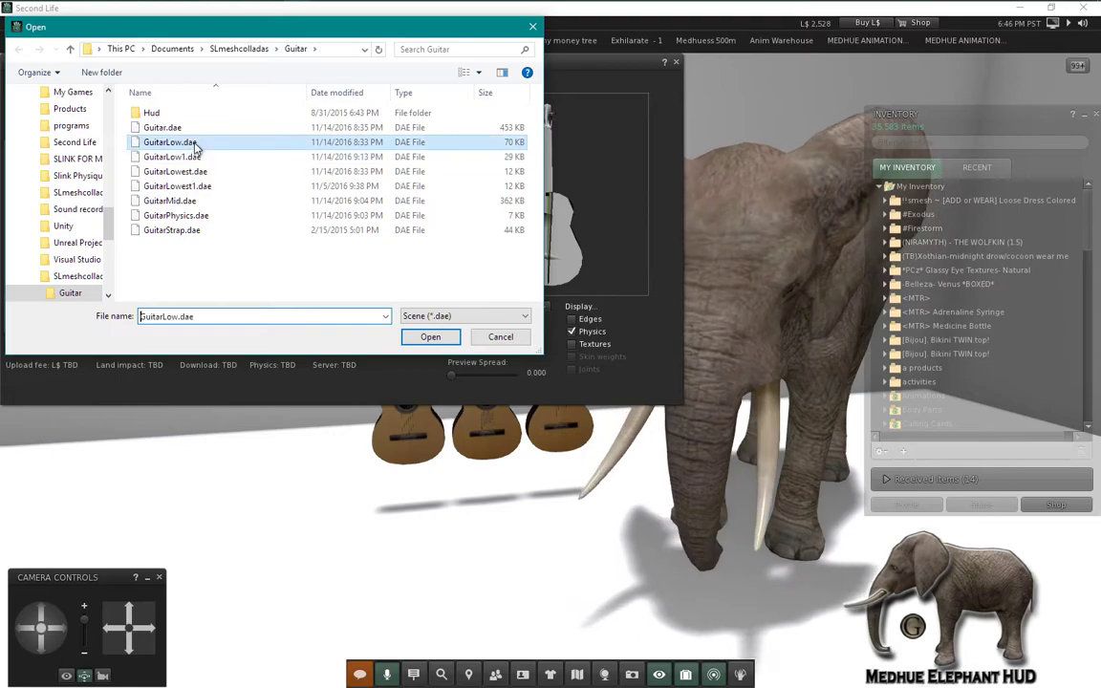
left_click(431, 337)
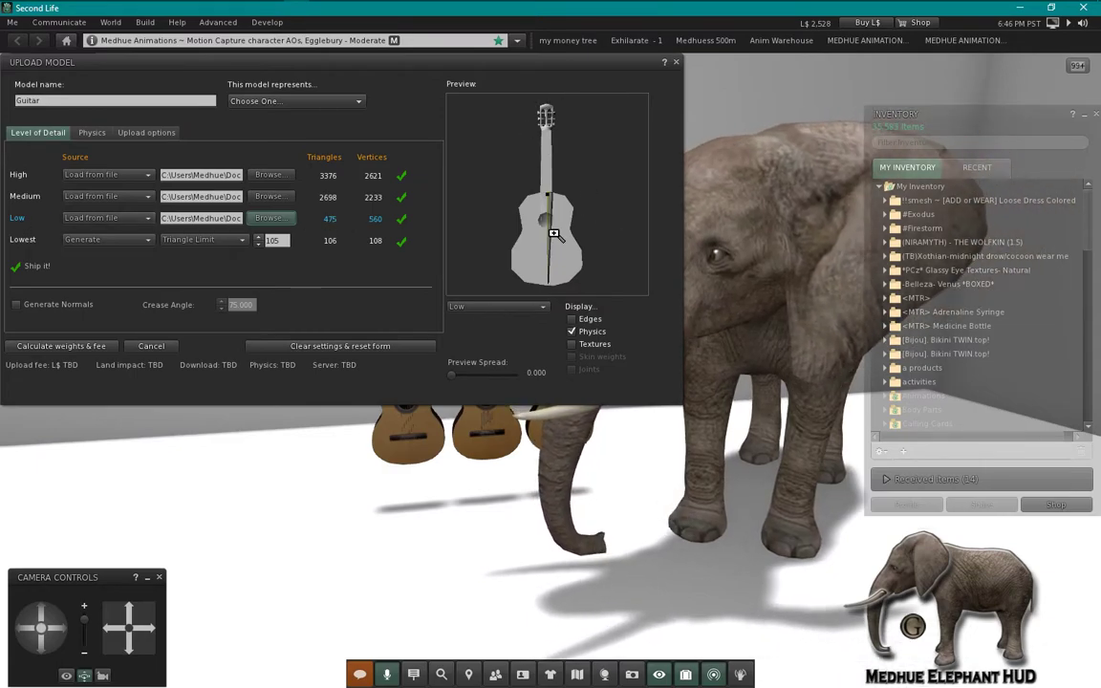
left_click_drag(561, 238, 283, 227)
Step: Load the Lowest LOD from GuitarLowest.dae, giving 28 triangles and 71 vertices
left_click(325, 242)
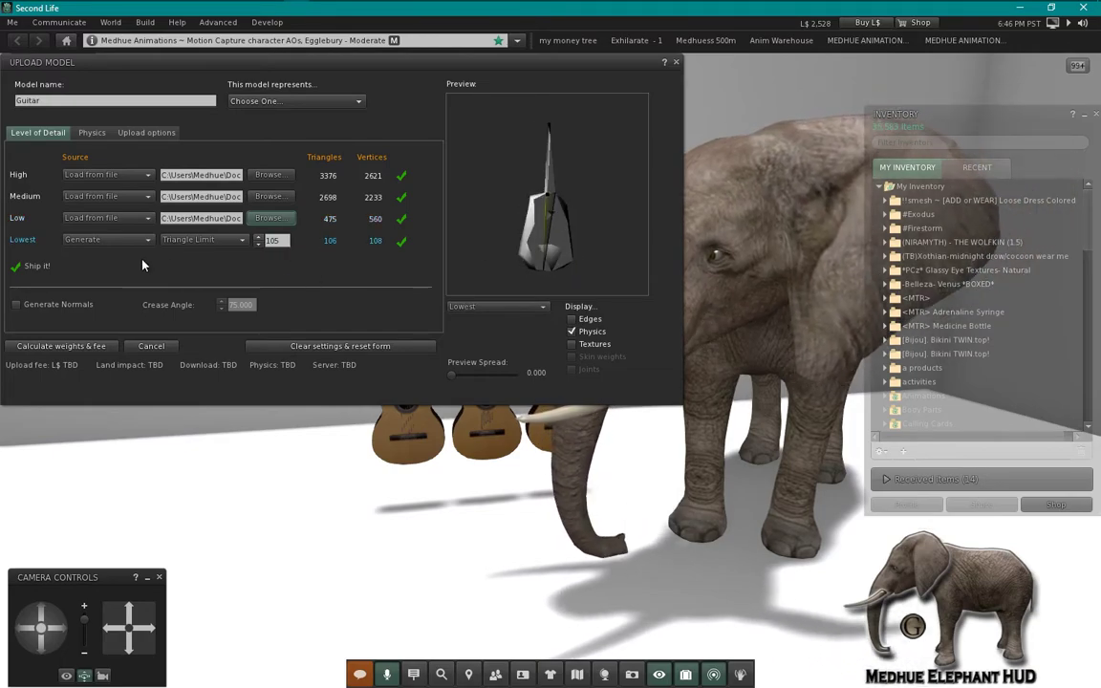
left_click(119, 242)
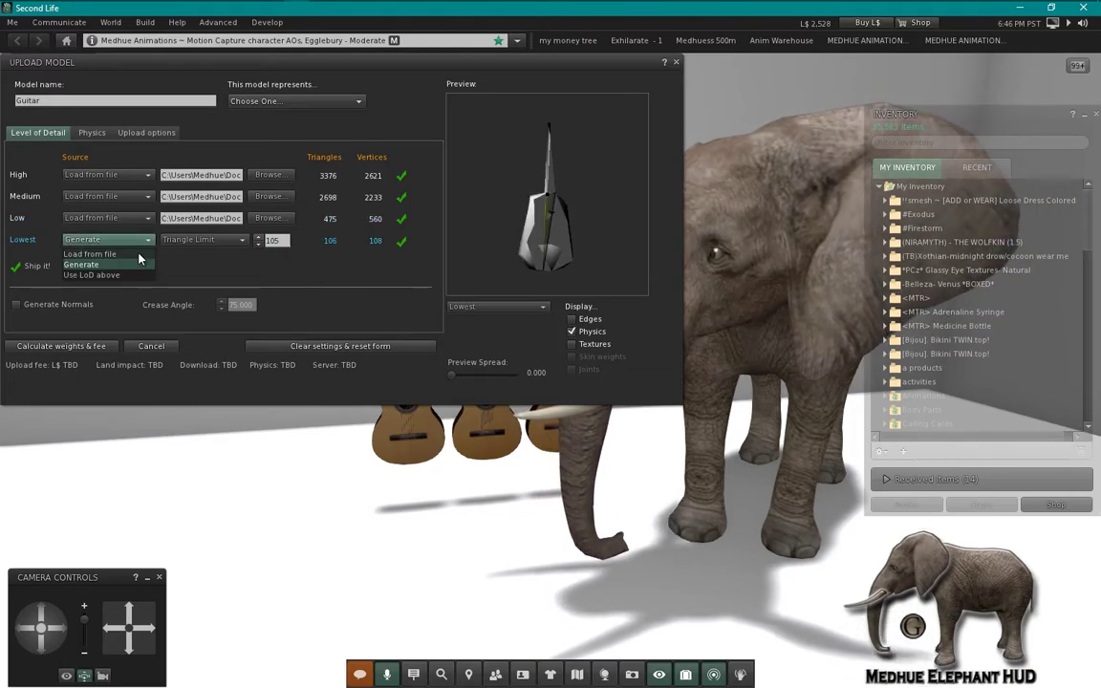
left_click(122, 239)
left_click(271, 241)
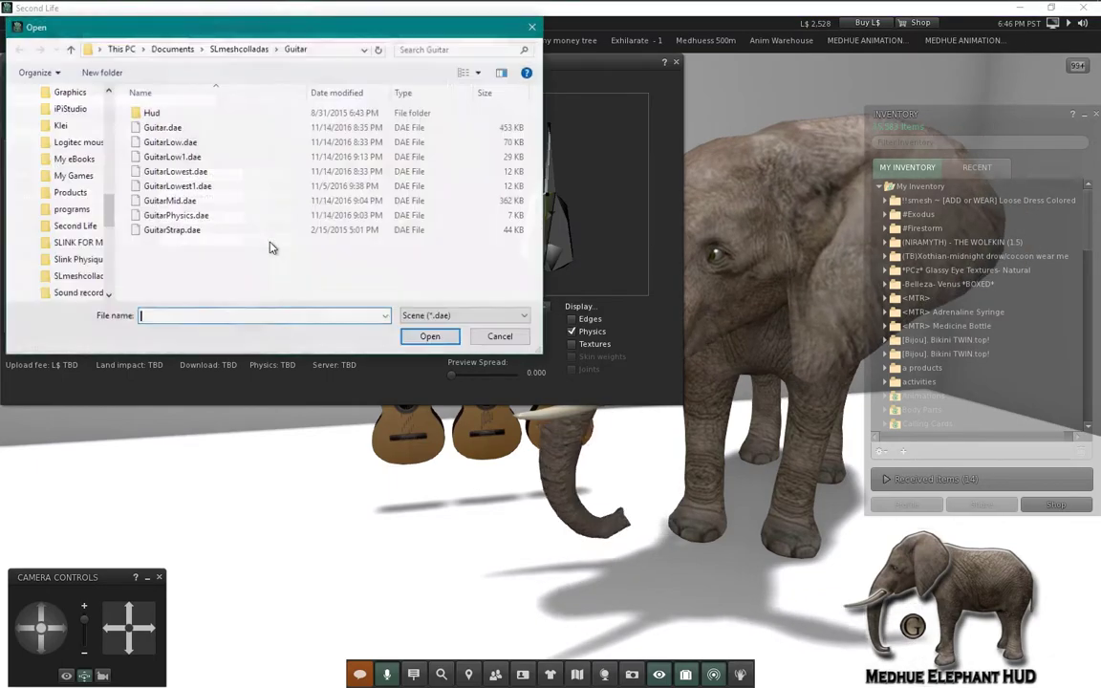
left_click(202, 174)
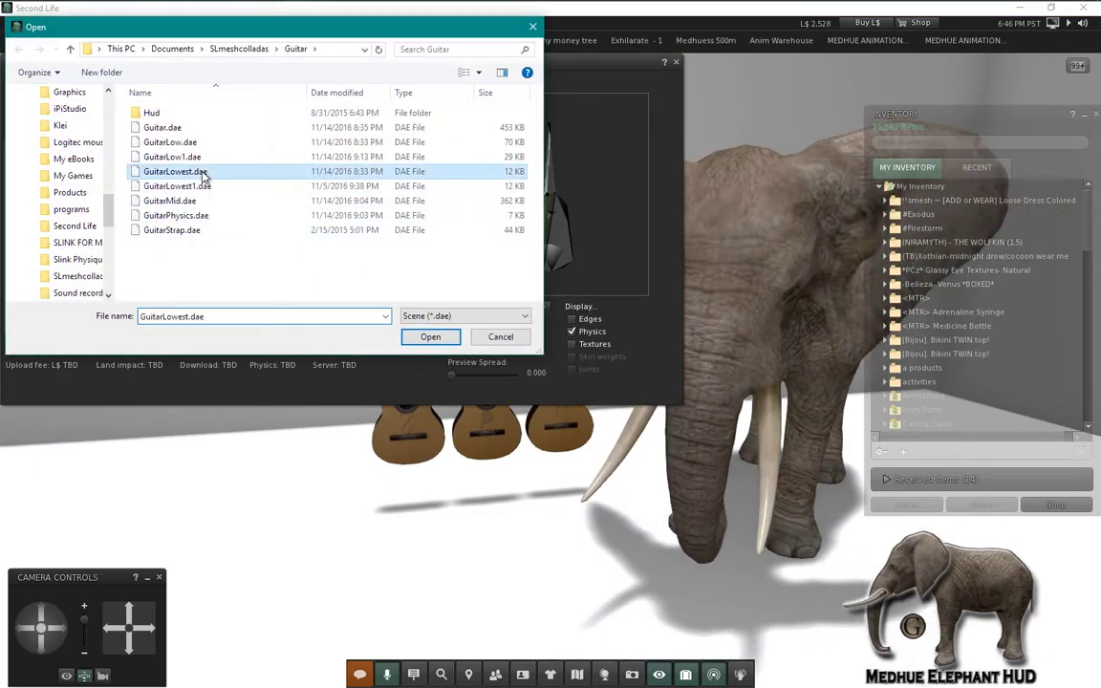
left_click(421, 339)
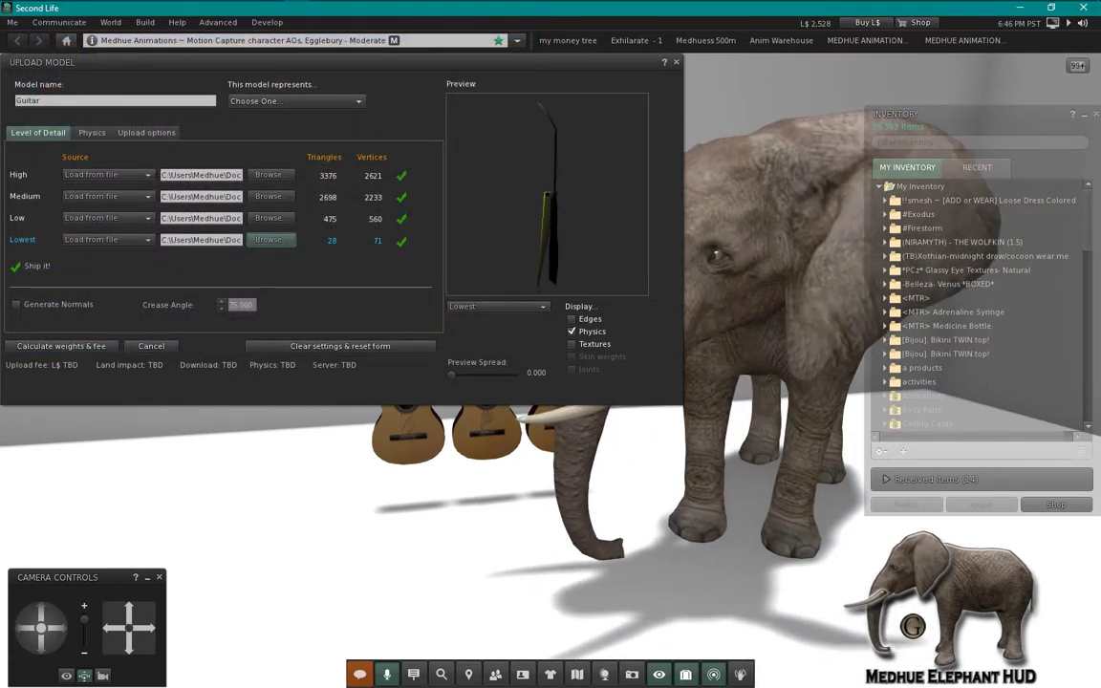
left_click_drag(560, 131, 560, 131)
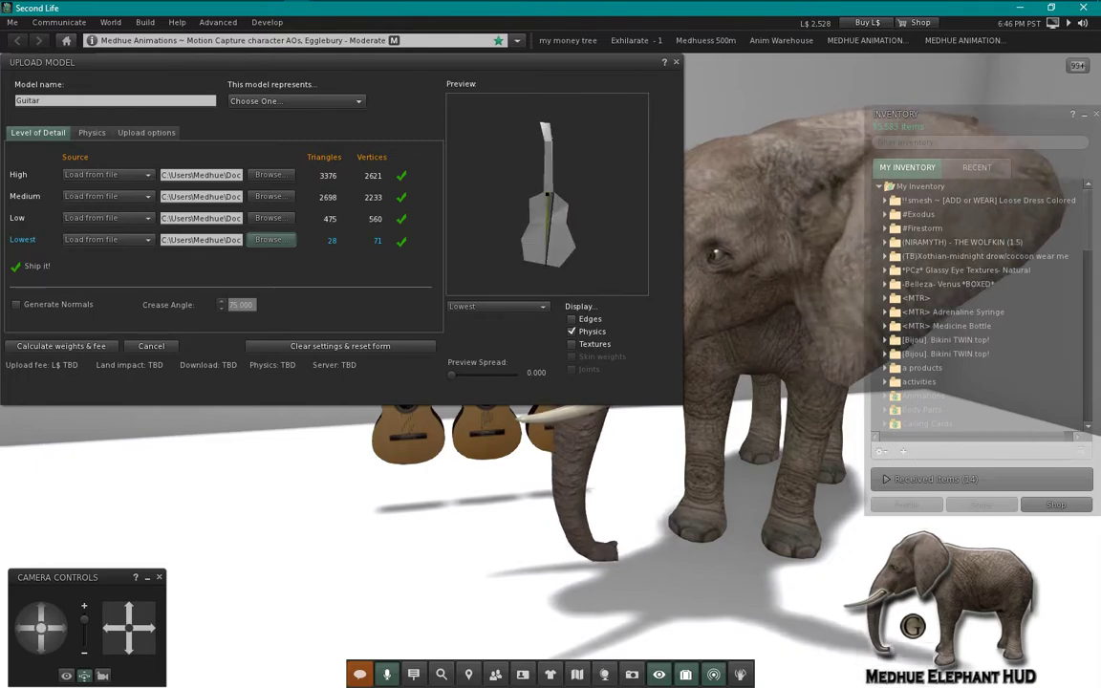
scroll(560, 131, "down", 2)
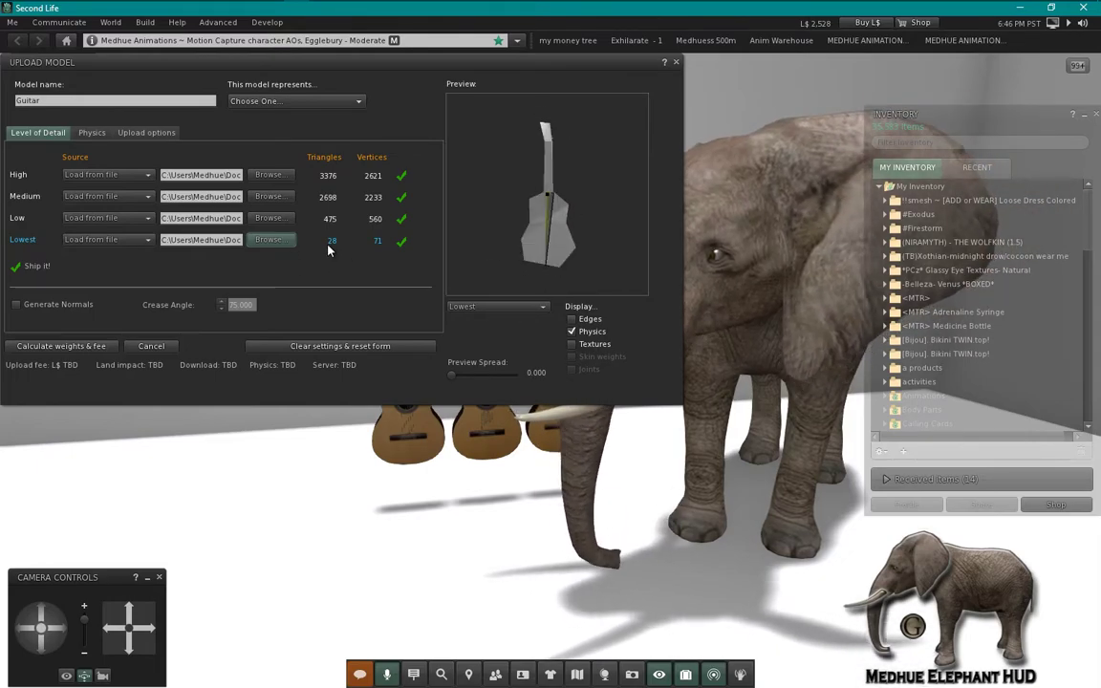
Step: Set the physics shape source to the file GuitarPhysics.dae
left_click(92, 132)
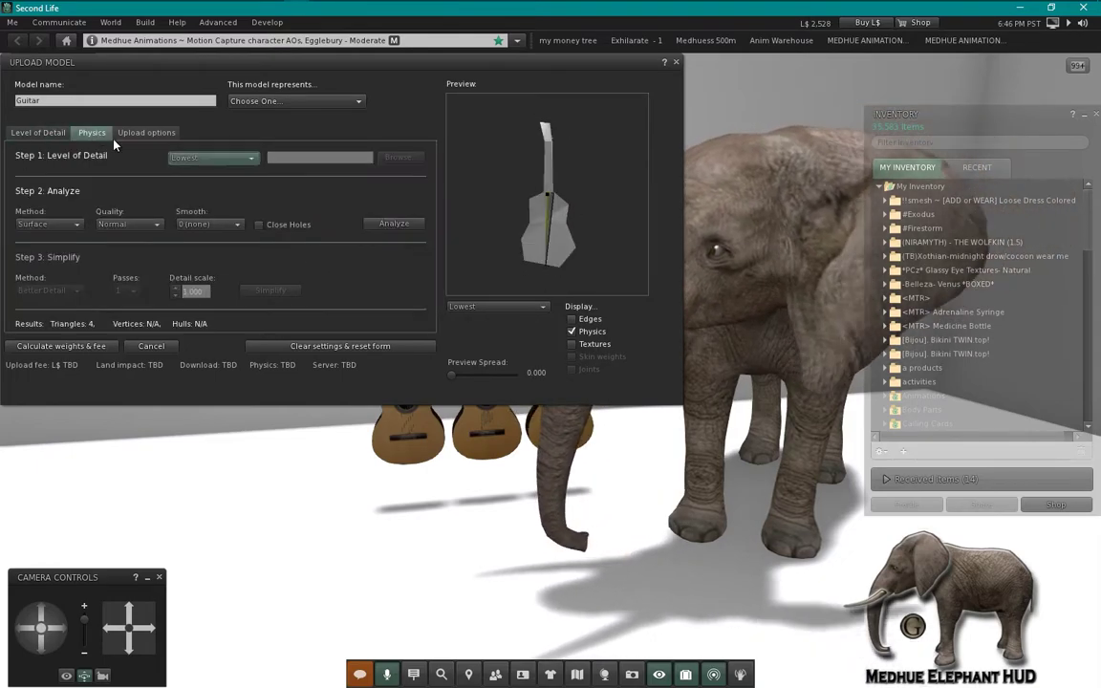
left_click(233, 159)
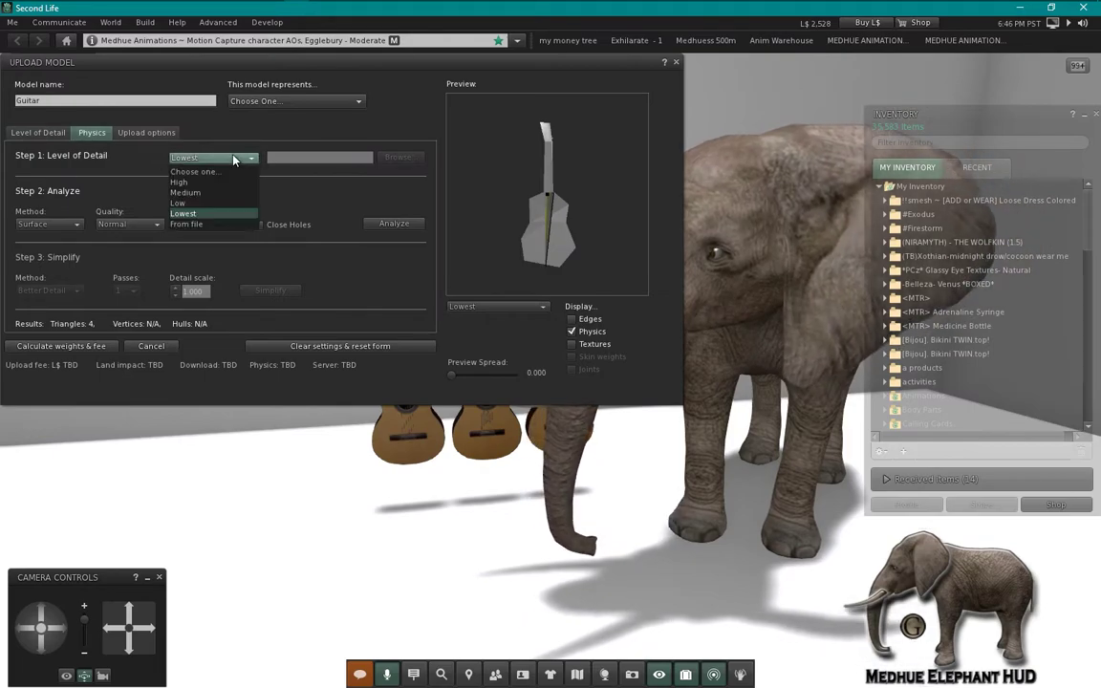
left_click(219, 227)
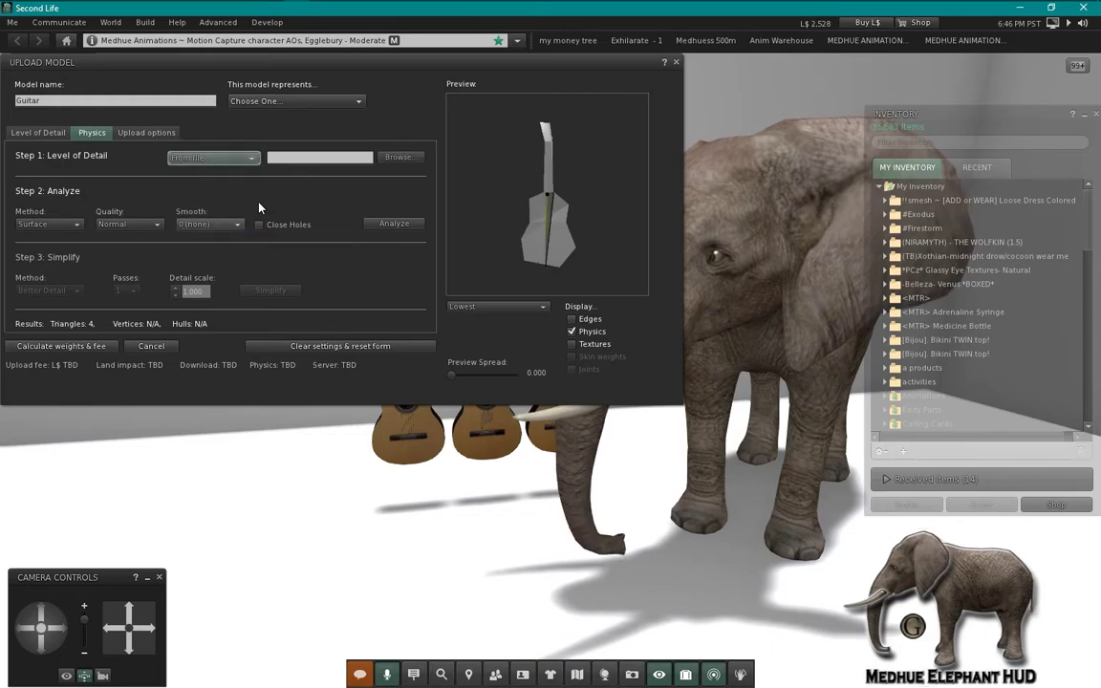
left_click(396, 157)
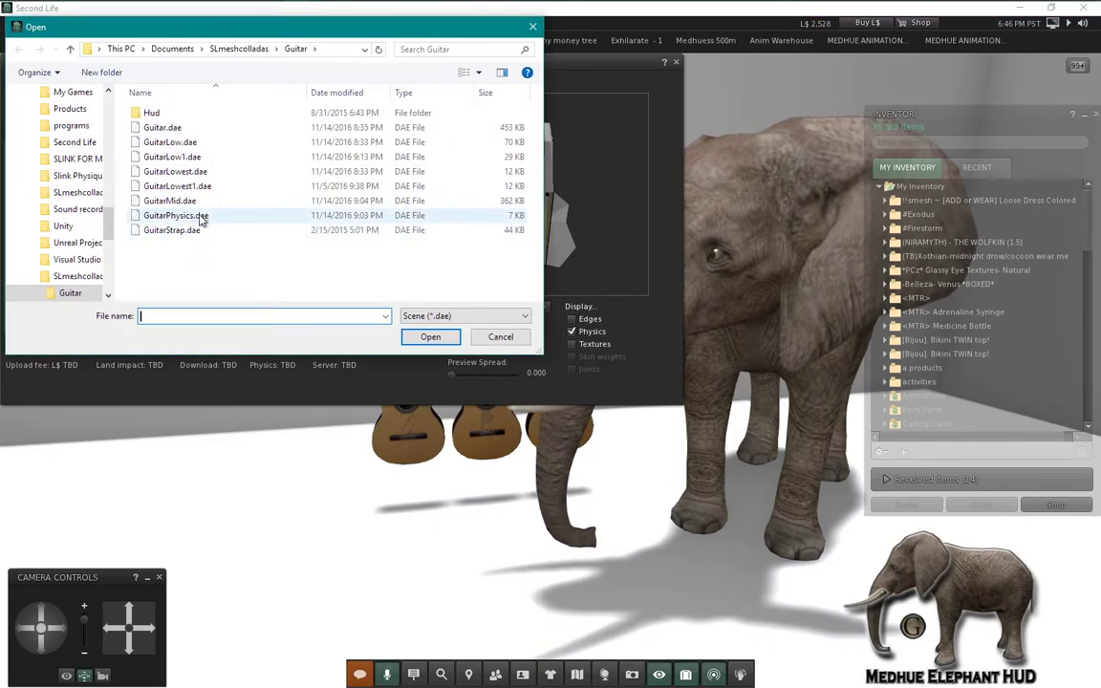
left_click(198, 216)
left_click(416, 338)
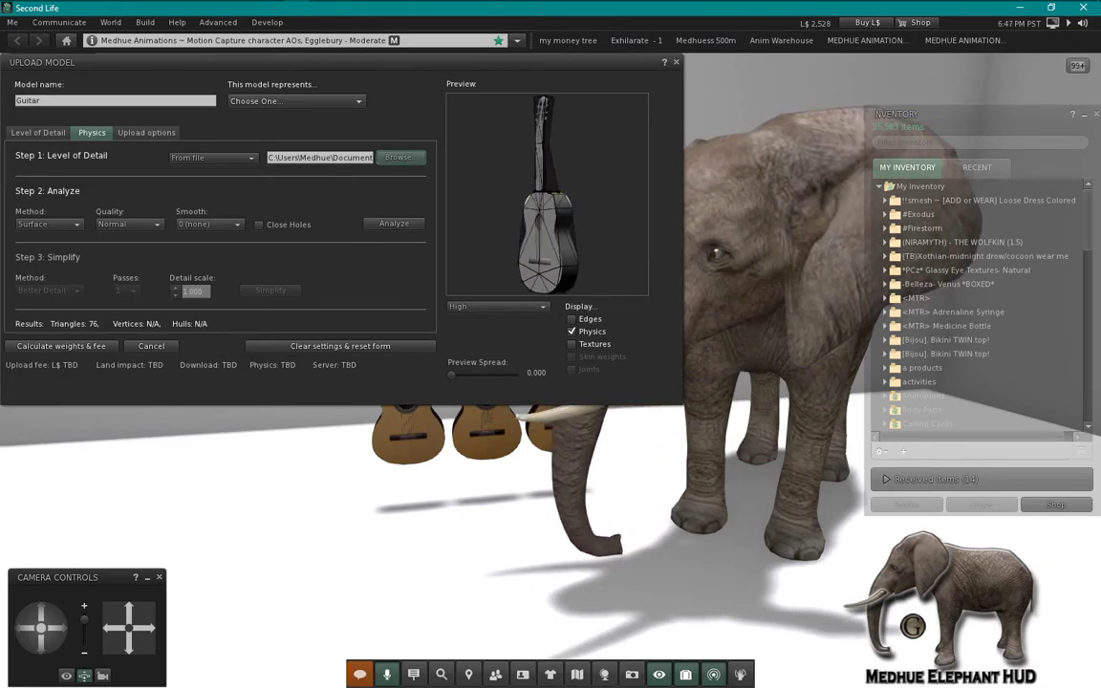
Step: Analyze the physics shape into 12 hulls and calculate fees: L$18, land impact 4.170
left_click(393, 223)
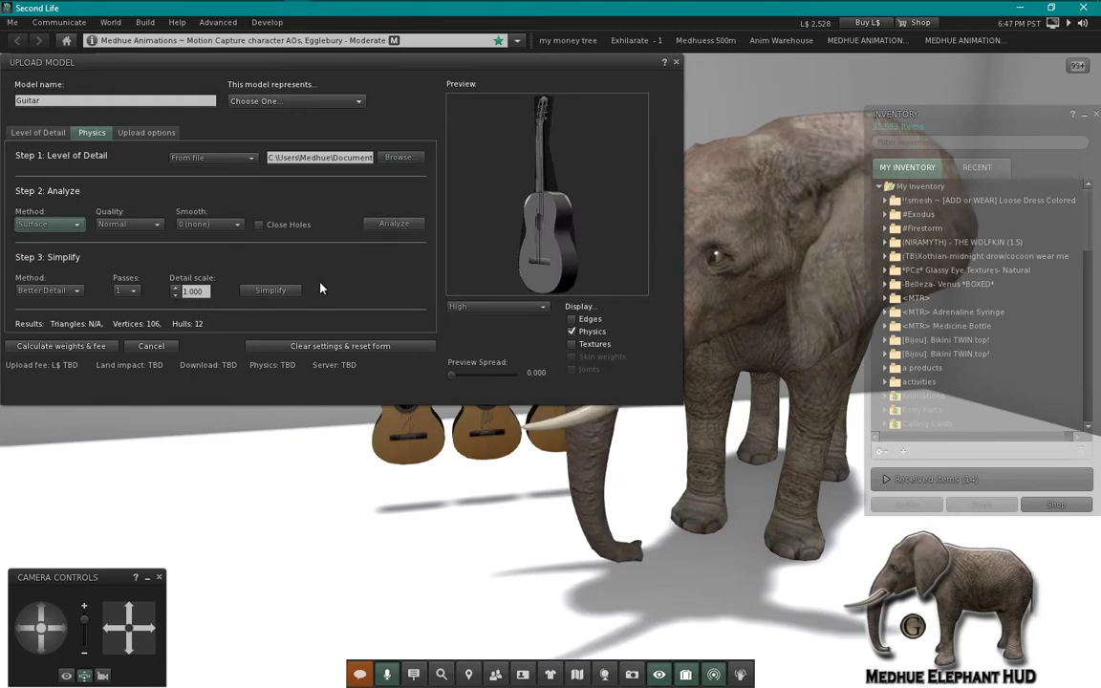
left_click(98, 350)
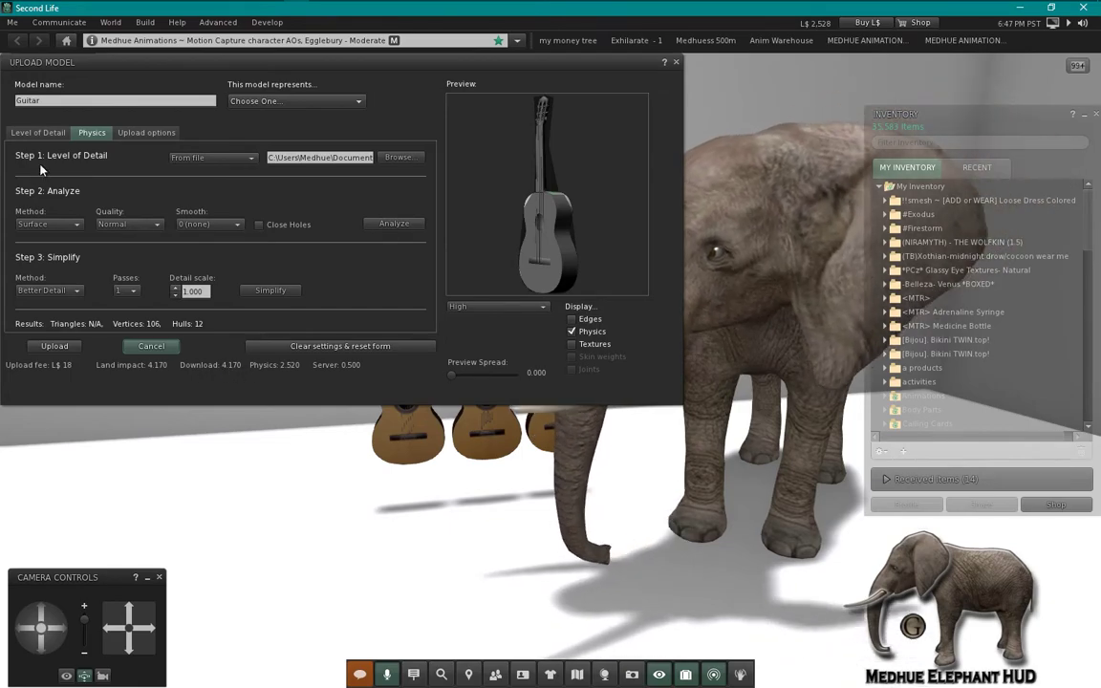
left_click(43, 133)
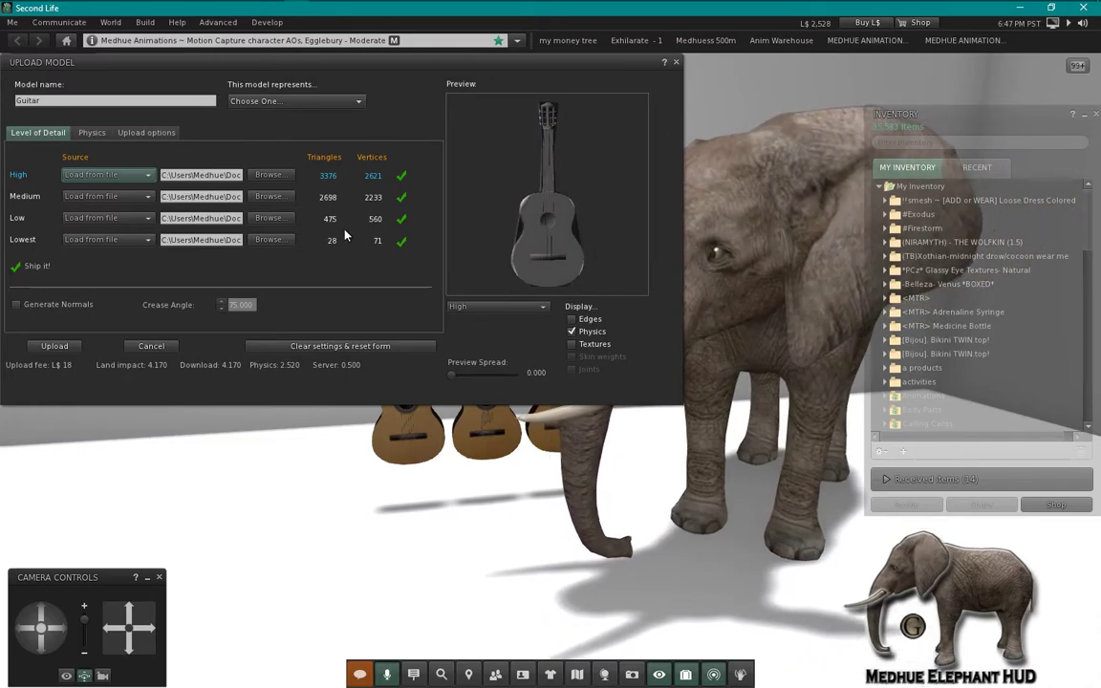
left_click_drag(545, 201, 540, 218)
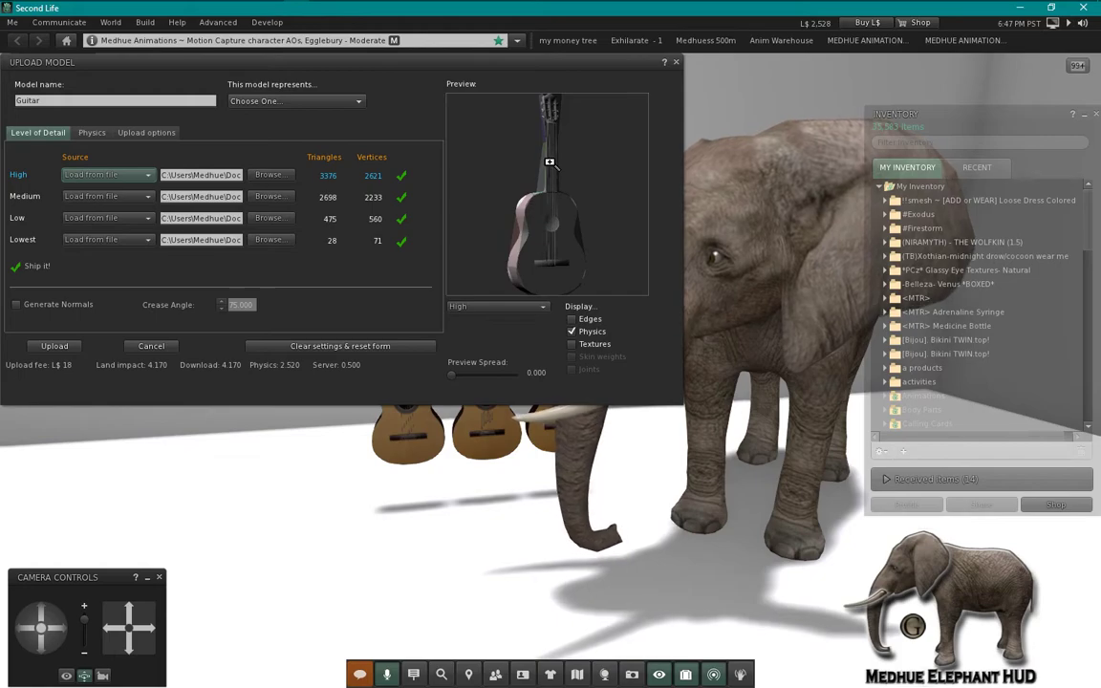
left_click_drag(555, 162, 564, 138)
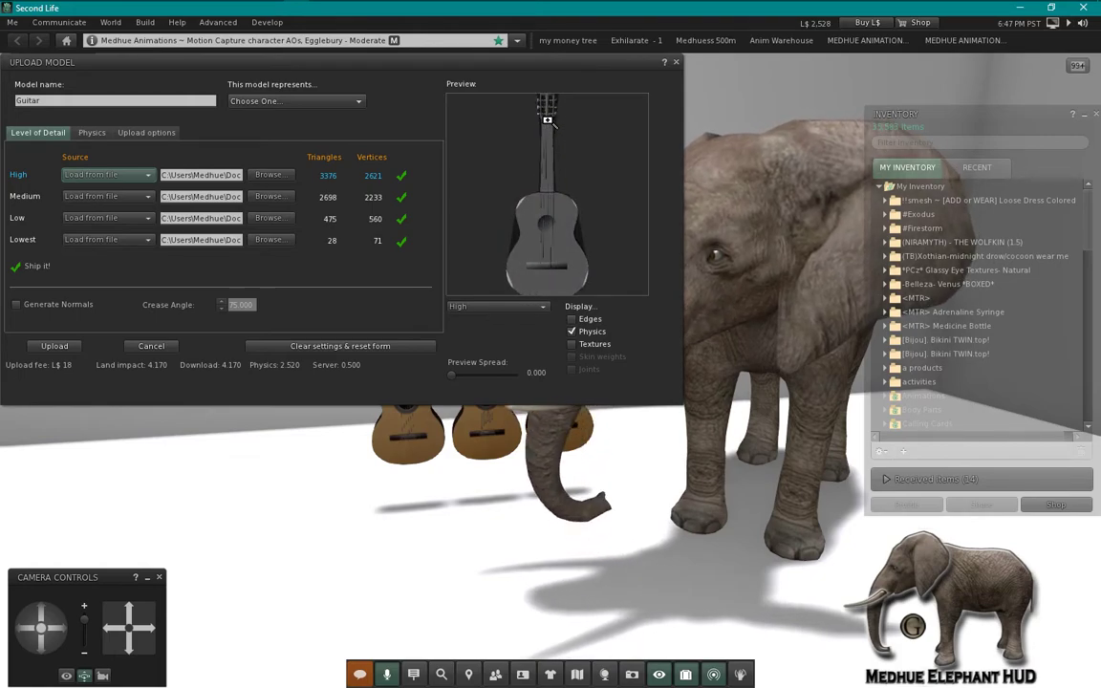
left_click_drag(547, 216, 574, 209)
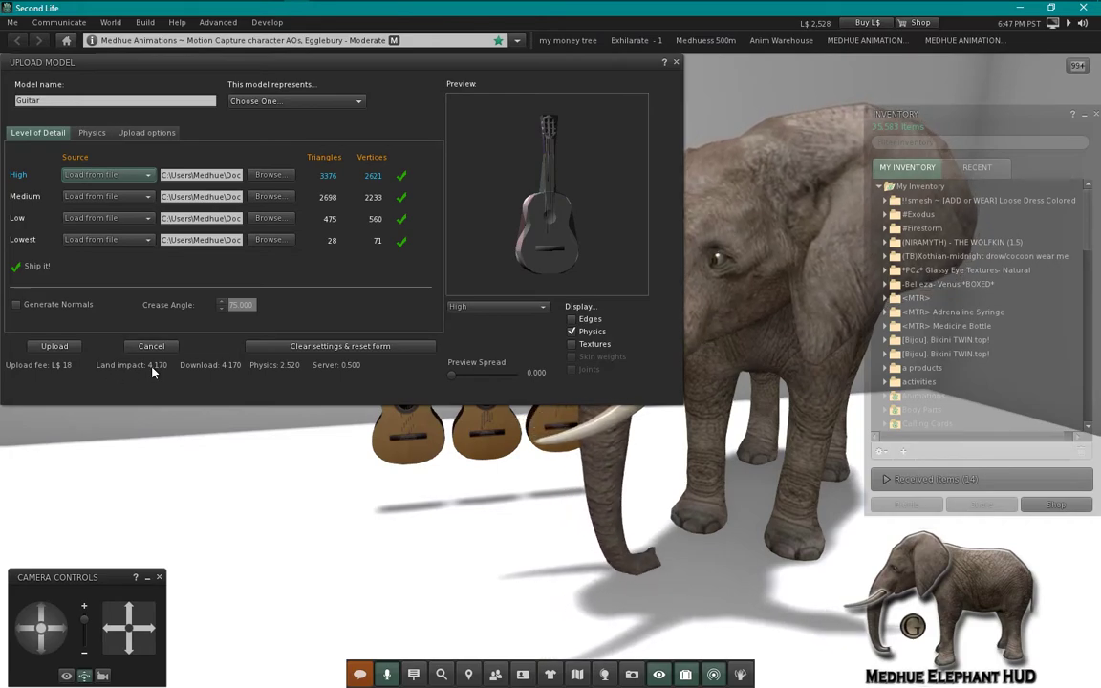